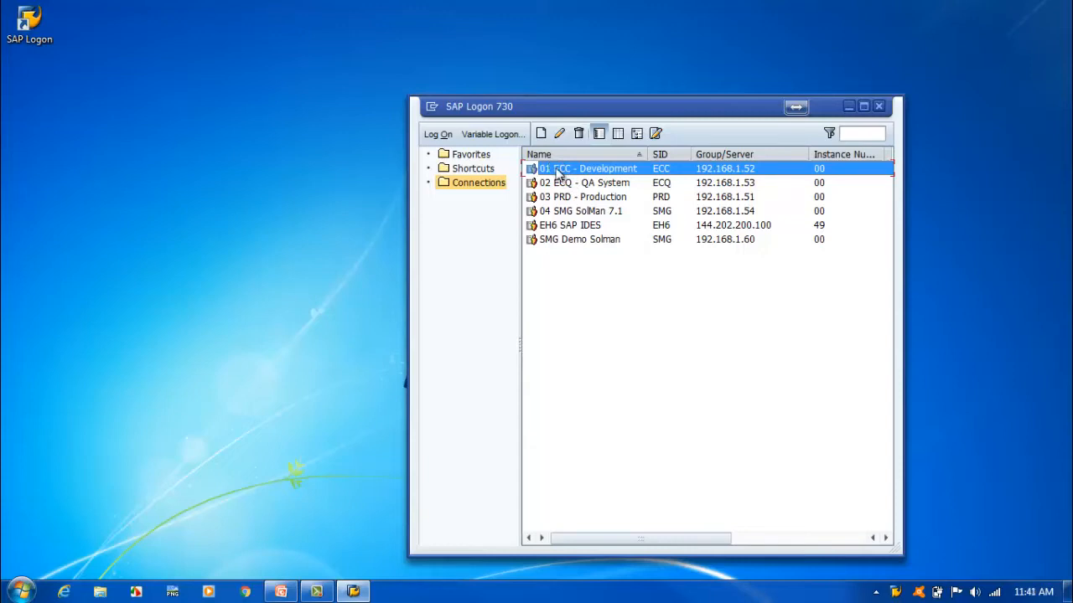
# - Log on to the 01 ECC - Development system as user trainer01 with the account password
pyautogui.doubleClick(559, 174)
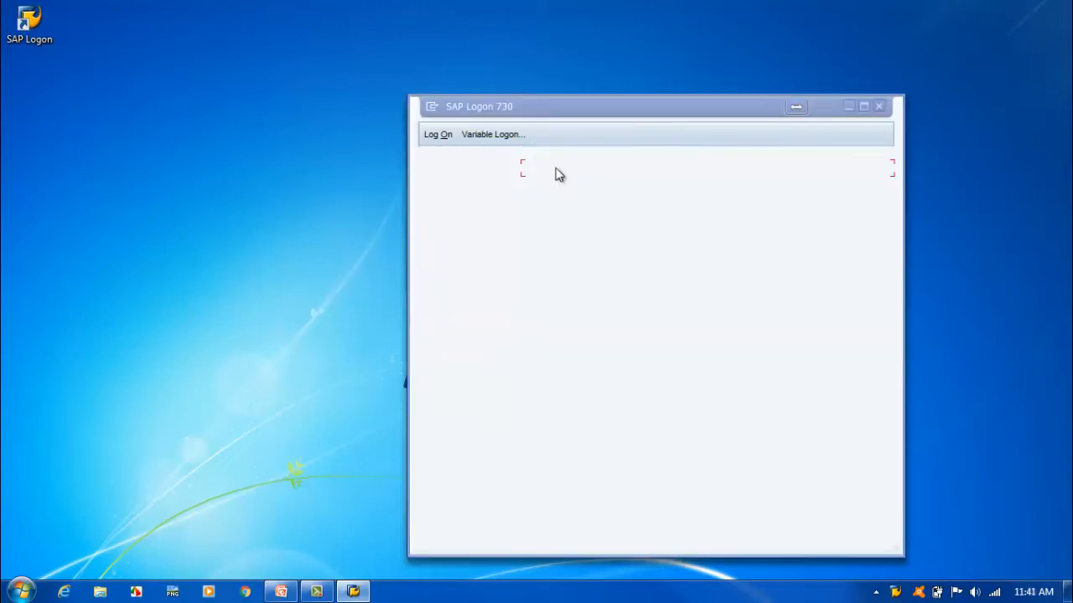
pyautogui.write('tr')
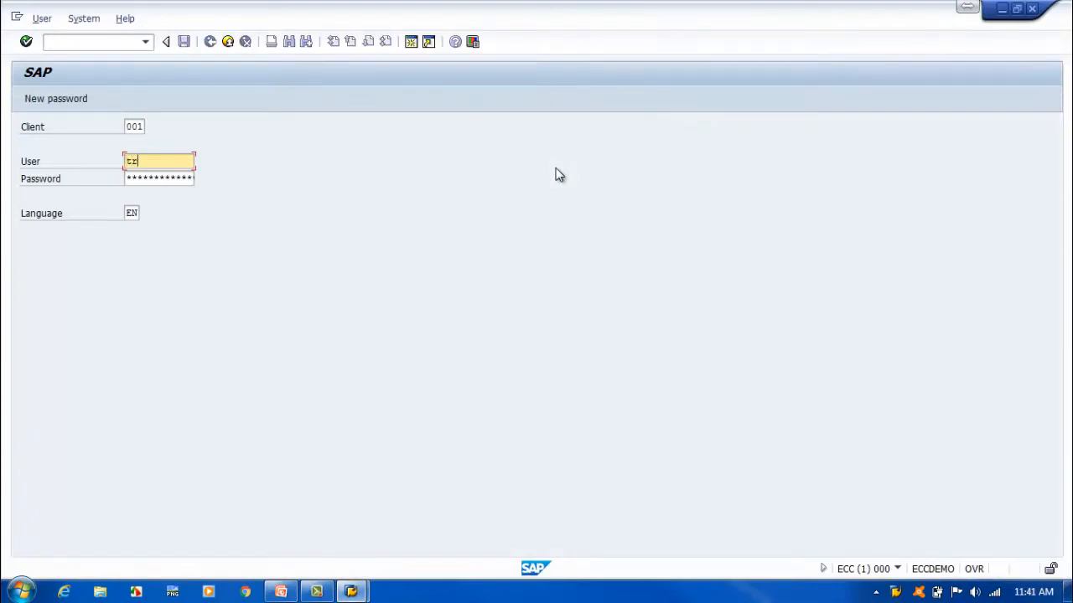
pyautogui.write('ainer01')
pyautogui.press('Tab')
pyautogui.write('******')
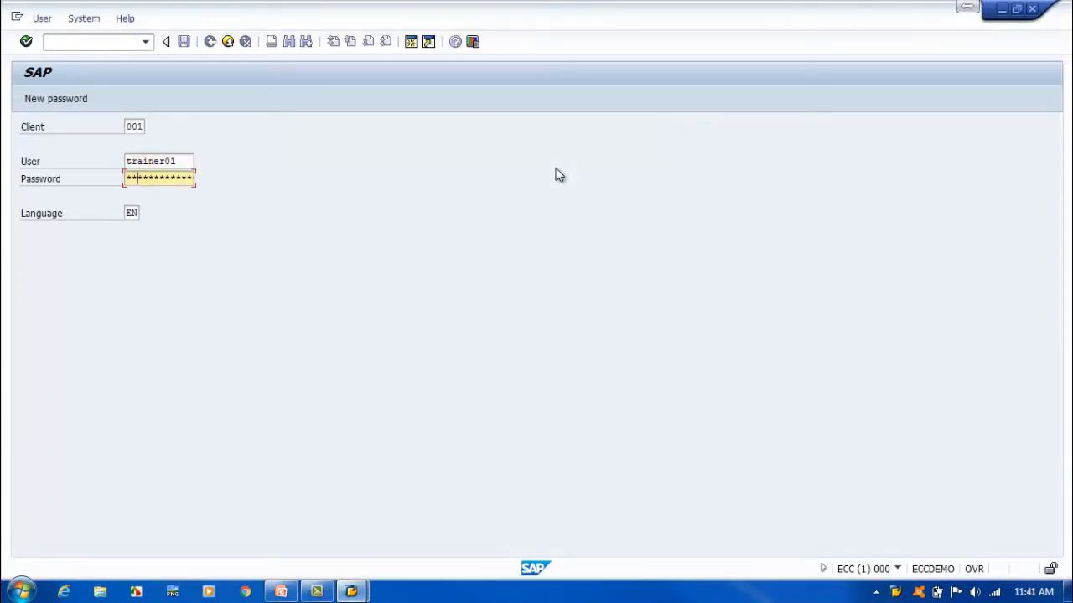
pyautogui.press('Return')
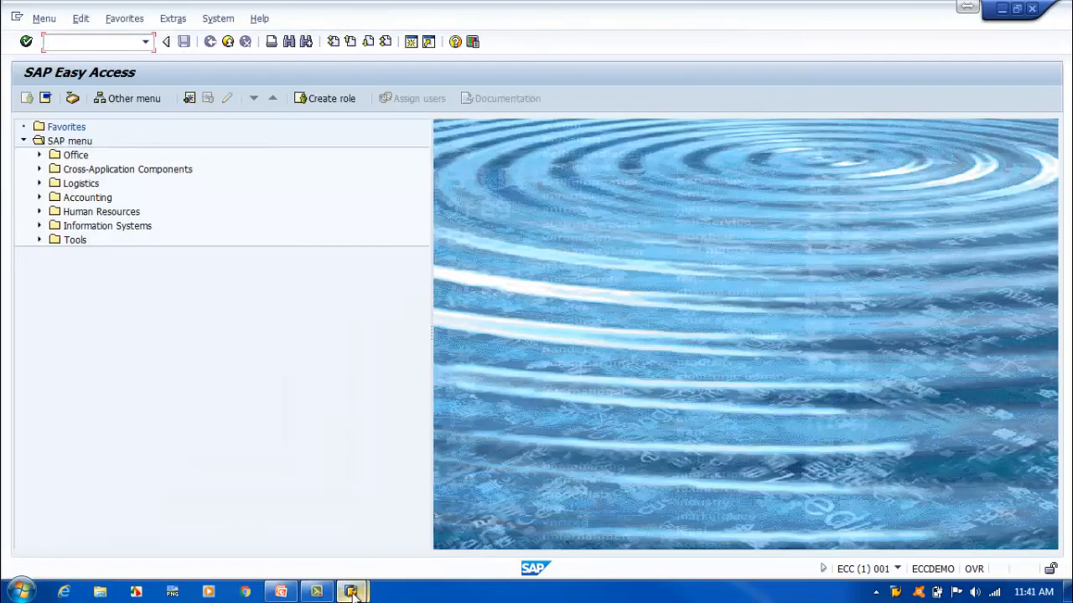
# - Return to the system list and examine the application server, instance number and system ID of the 01 ECC - Development connection
pyautogui.moveTo(350, 592)
pyautogui.click(312, 527)
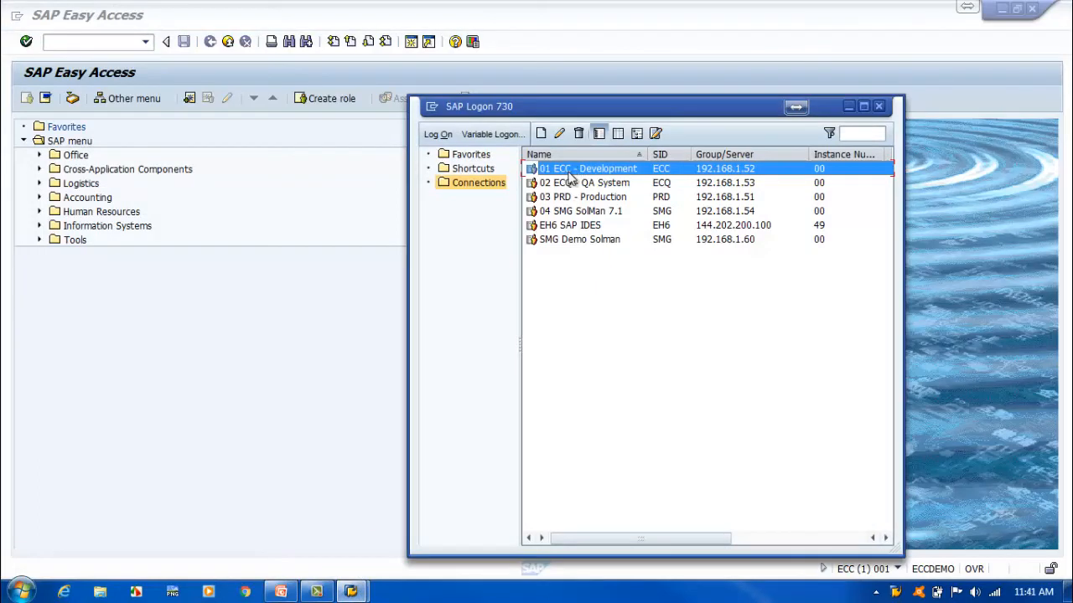
pyautogui.click(558, 134)
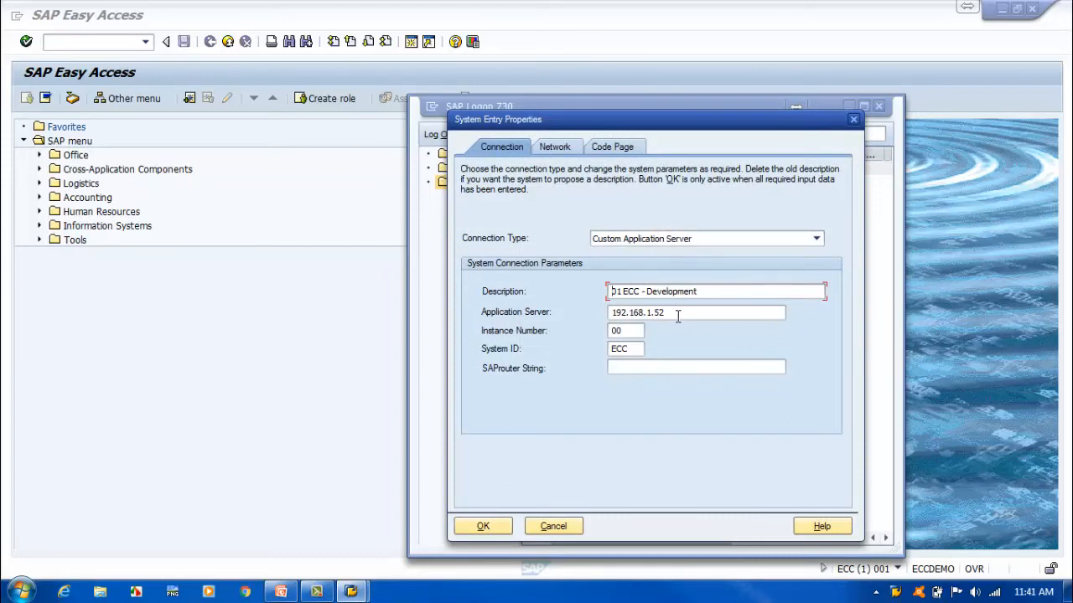
pyautogui.moveTo(678, 314); pyautogui.dragTo(606, 309)
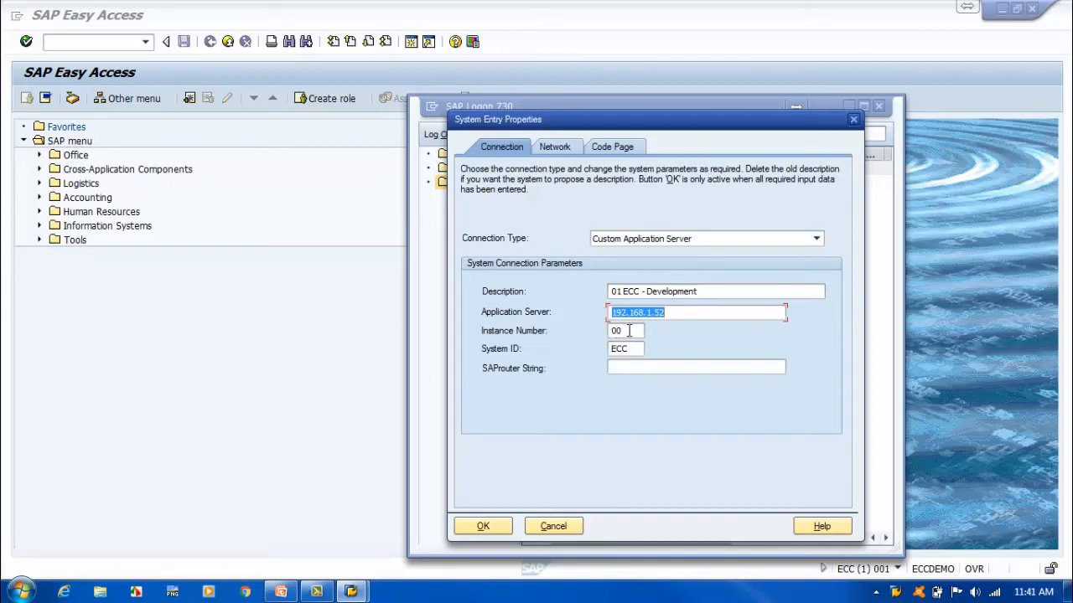
pyautogui.click(628, 331)
pyautogui.doubleClick(612, 331)
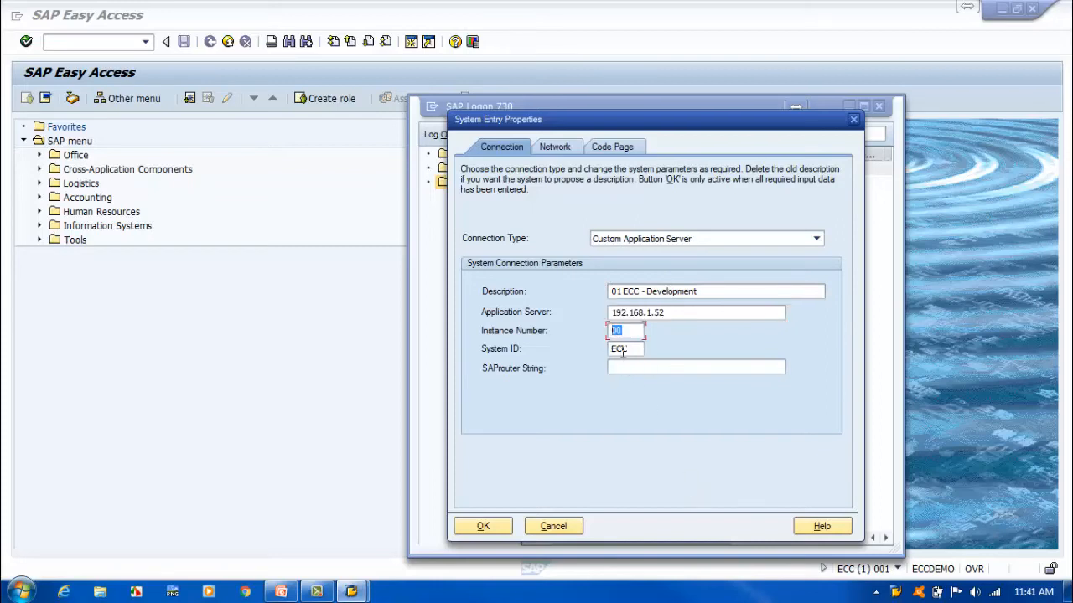
pyautogui.press('Tab')
pyautogui.press('Return')
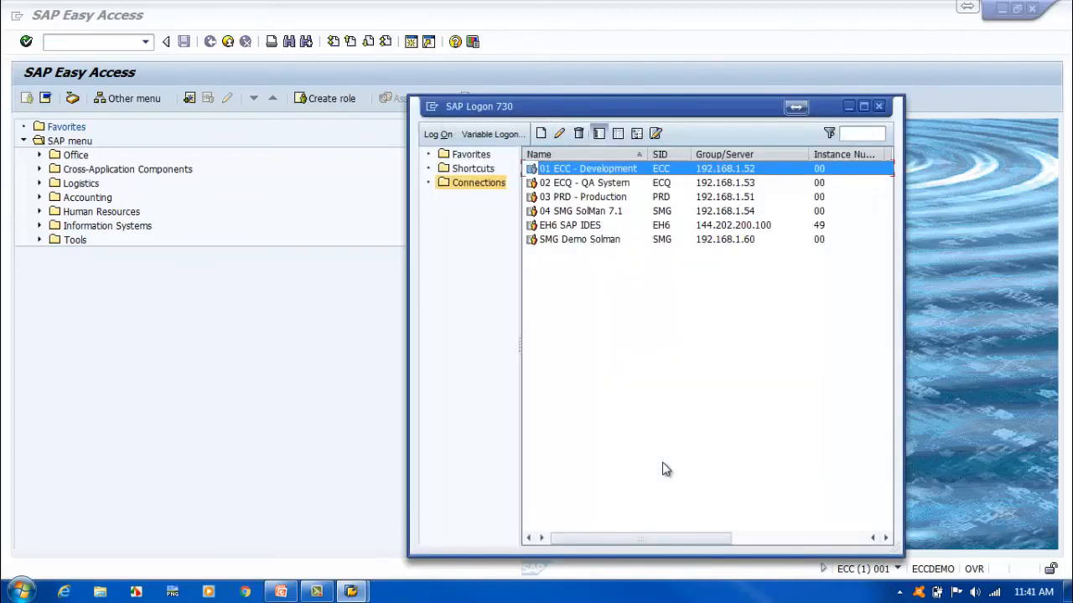
# - View the SMLG - Logon Groups transaction, found under Tools, CCMS, Configuration in the SAP tree, and return to SAP Easy Access
pyautogui.click(193, 408)
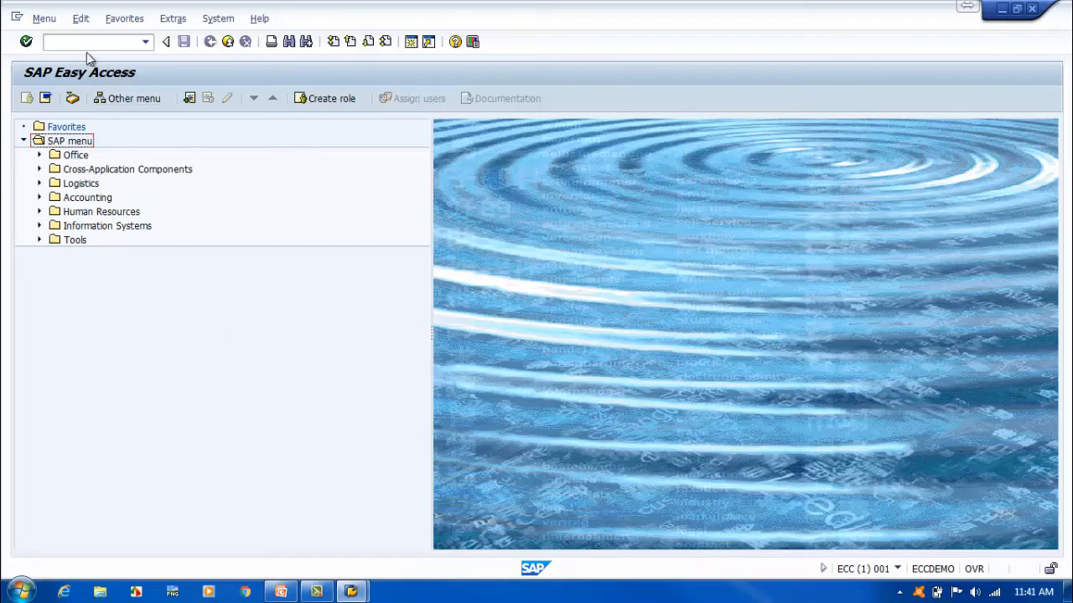
pyautogui.click(39, 240)
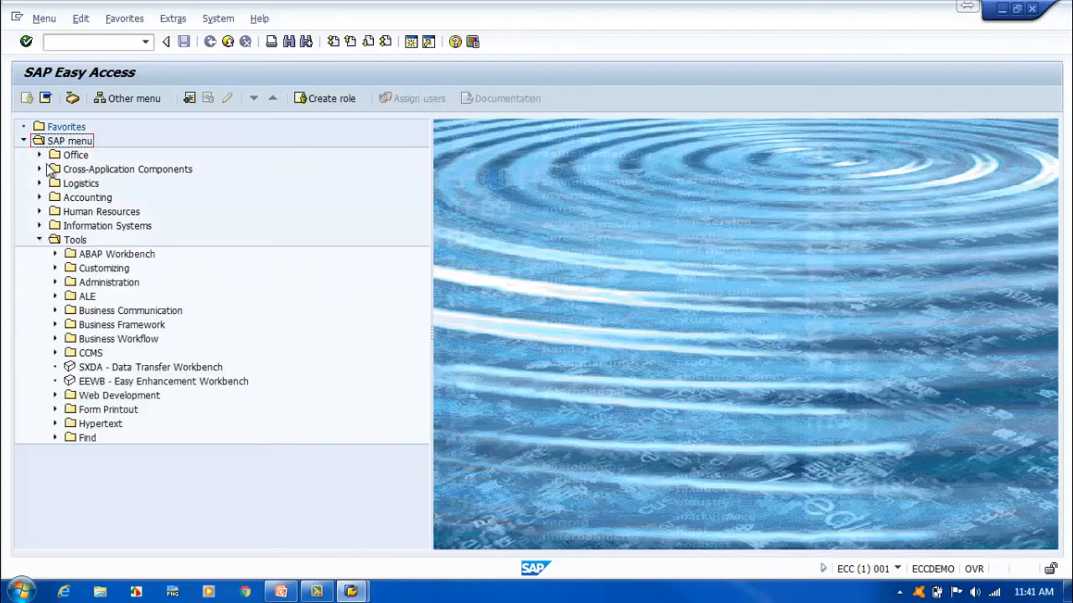
pyautogui.click(56, 355)
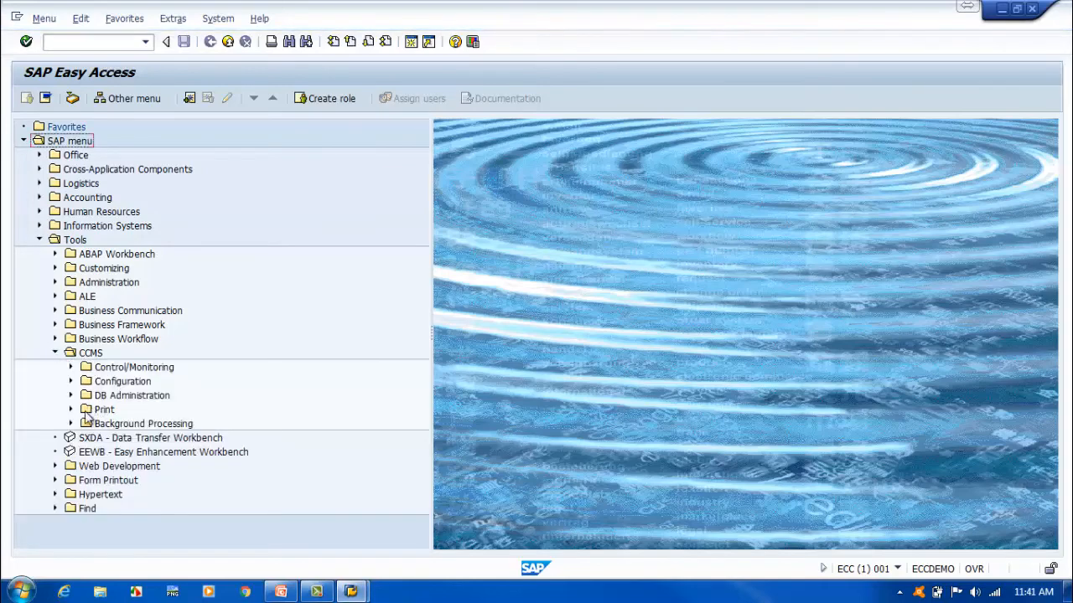
pyautogui.click(71, 381)
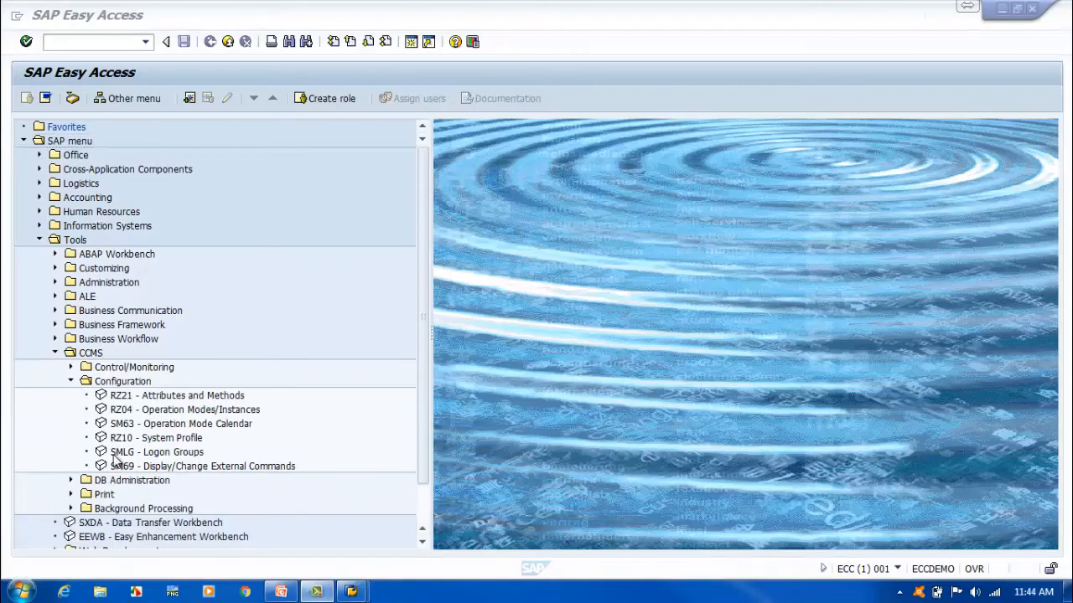
pyautogui.doubleClick(125, 455)
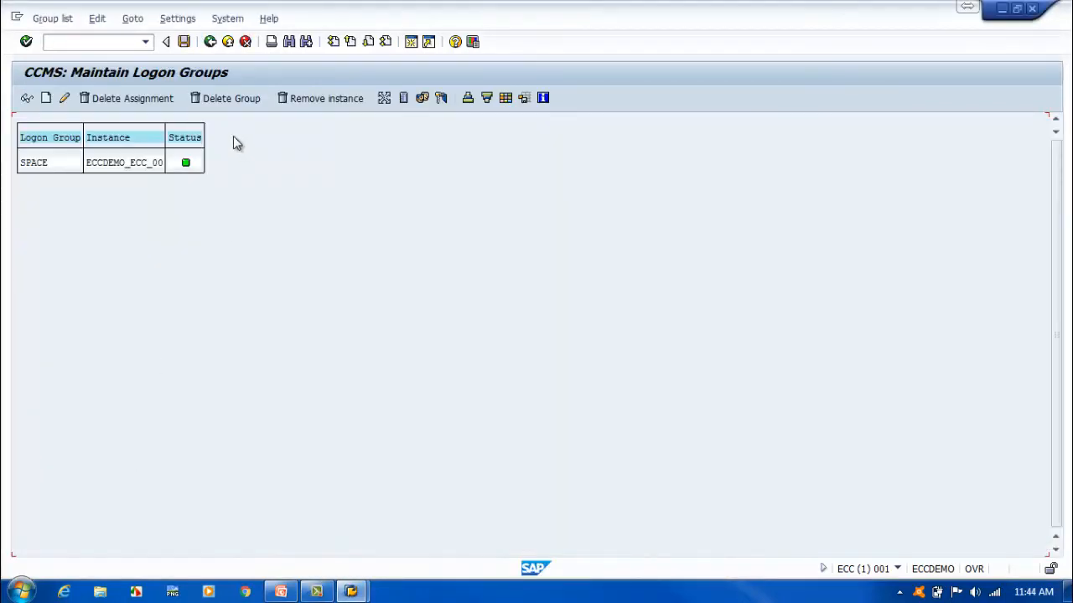
pyautogui.click(209, 41)
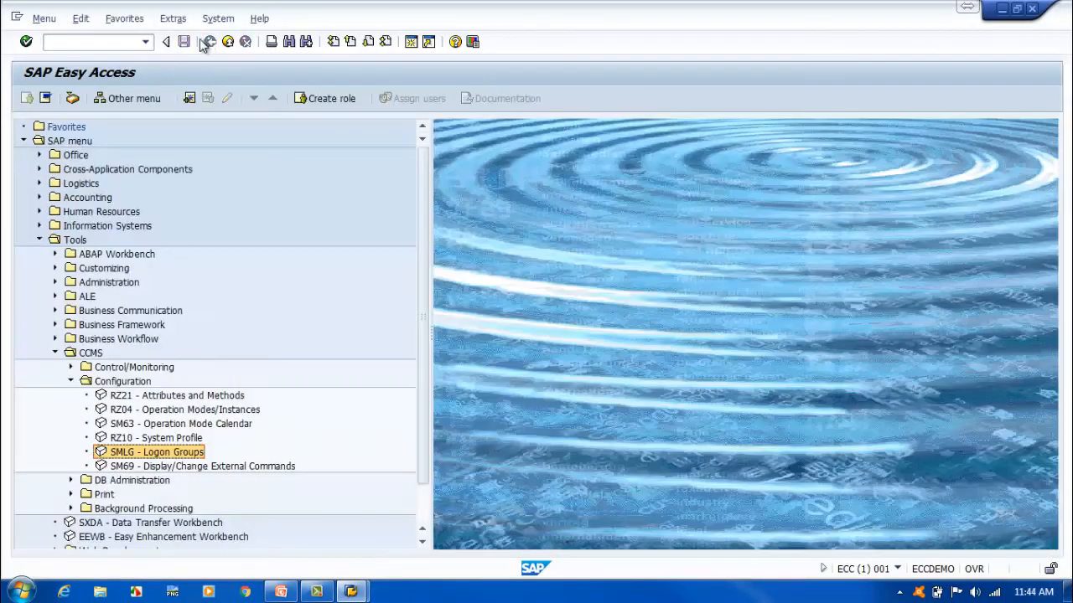
# - View the logon group list by running transaction code smlg directly, and return to SAP Easy Access
pyautogui.click(92, 41)
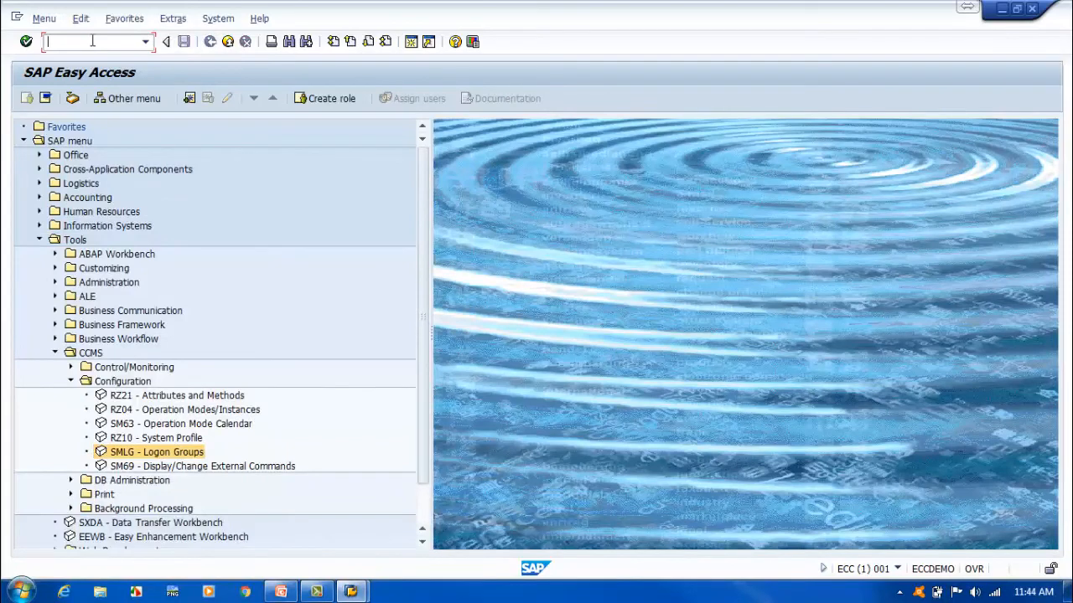
pyautogui.write('smlg')
pyautogui.press('Return')
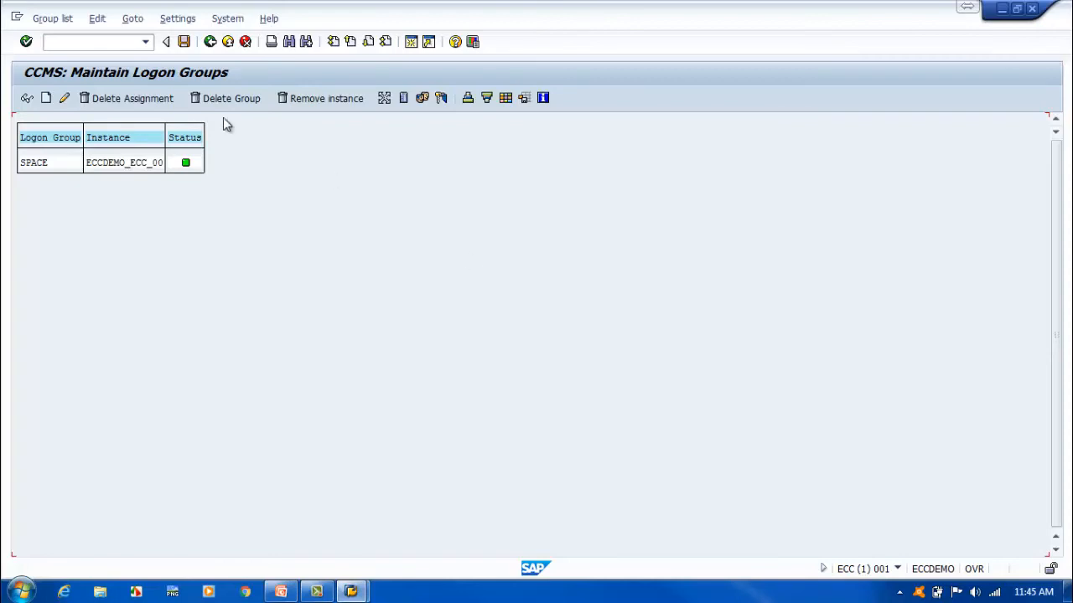
pyautogui.click(210, 42)
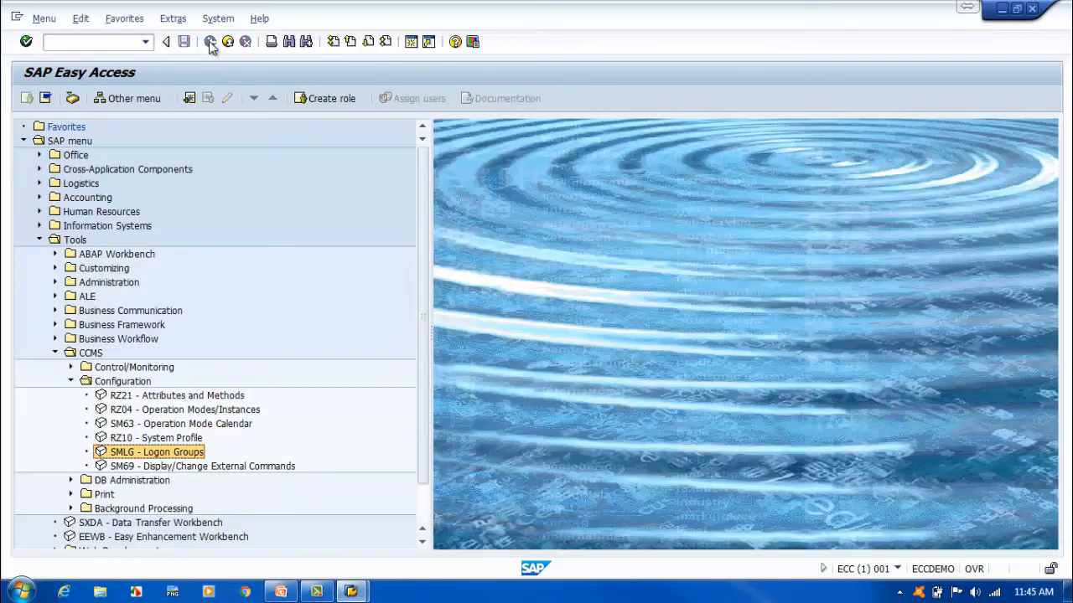
# - Collapse the Tools folder, check the list of SAP application servers with transaction sm51, and return to SAP Easy Access
pyautogui.click(39, 240)
pyautogui.click(63, 41)
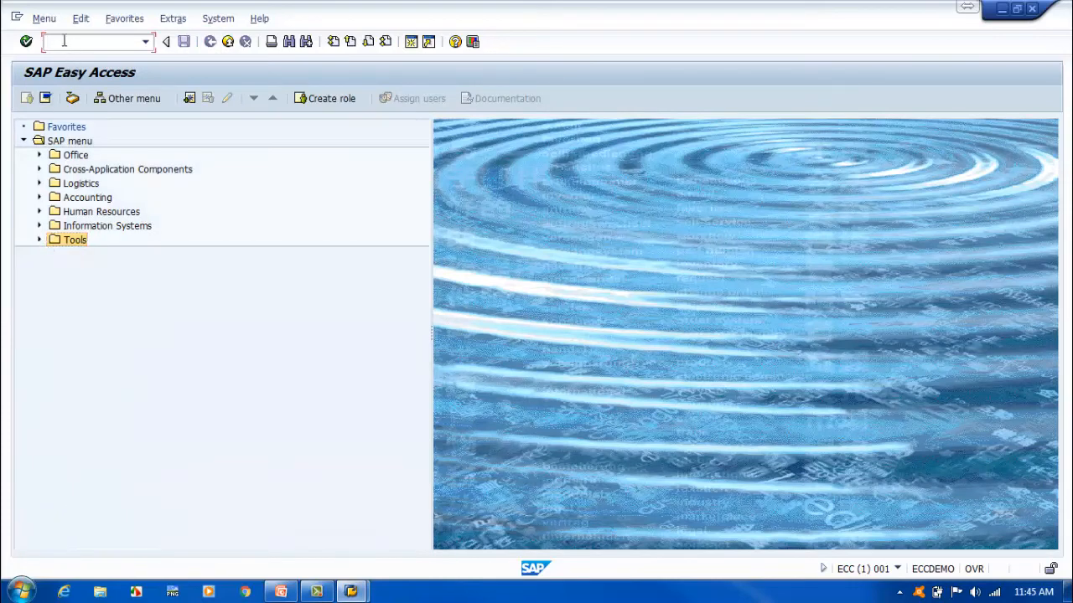
pyautogui.write('sm51')
pyautogui.press('Return')
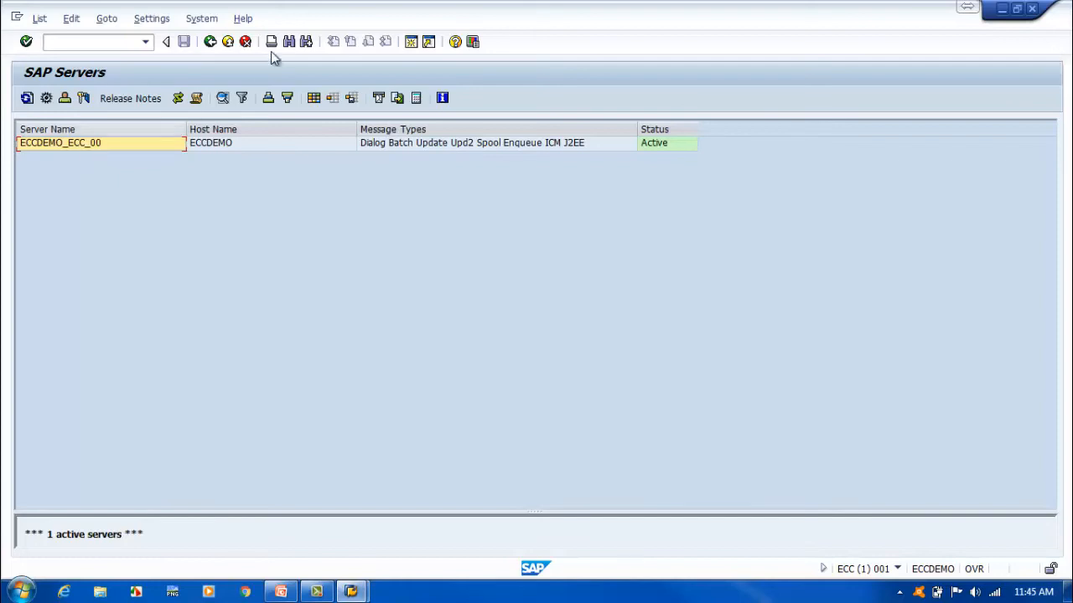
pyautogui.click(210, 42)
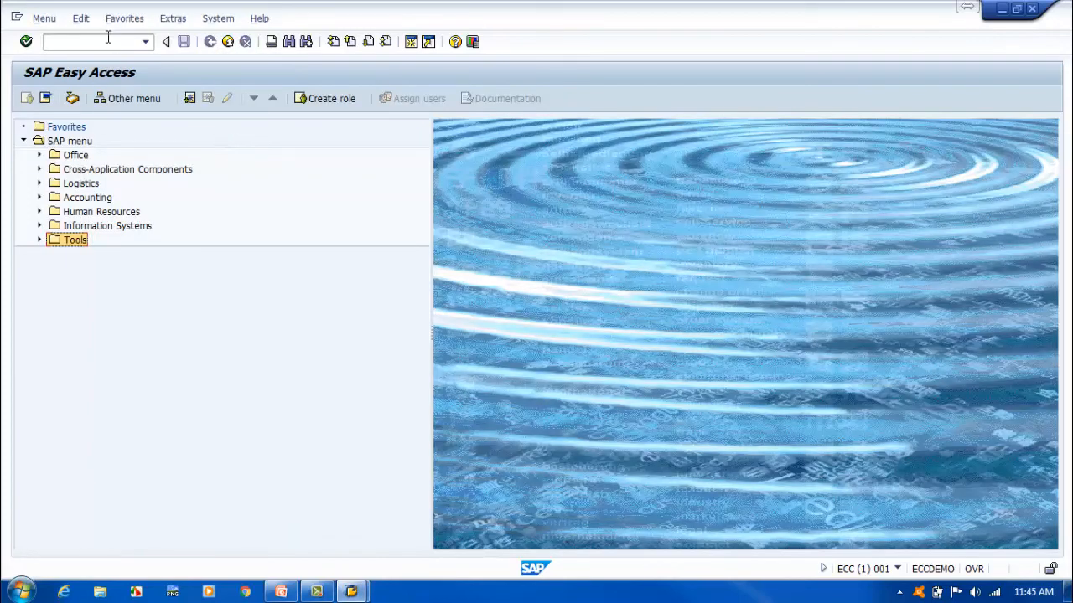
# - Open logon group maintenance with transaction code smlg
pyautogui.click(109, 37)
pyautogui.write('smlg')
pyautogui.press('Return')
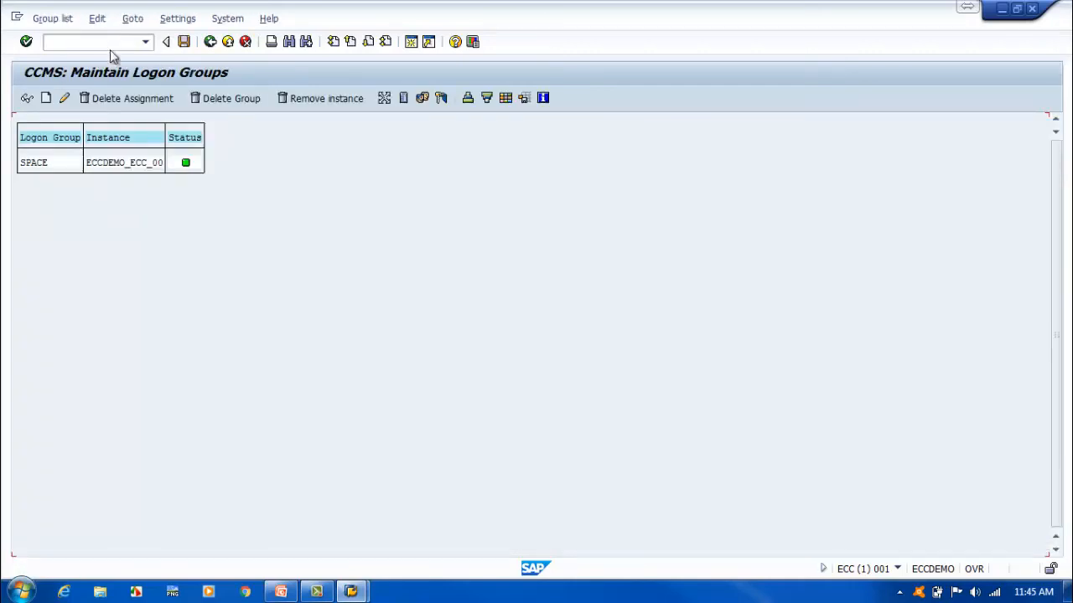
# - Create an assignment for logon group BASIS_TRN with instance ECCDEMO_ECC_00
pyautogui.click(46, 99)
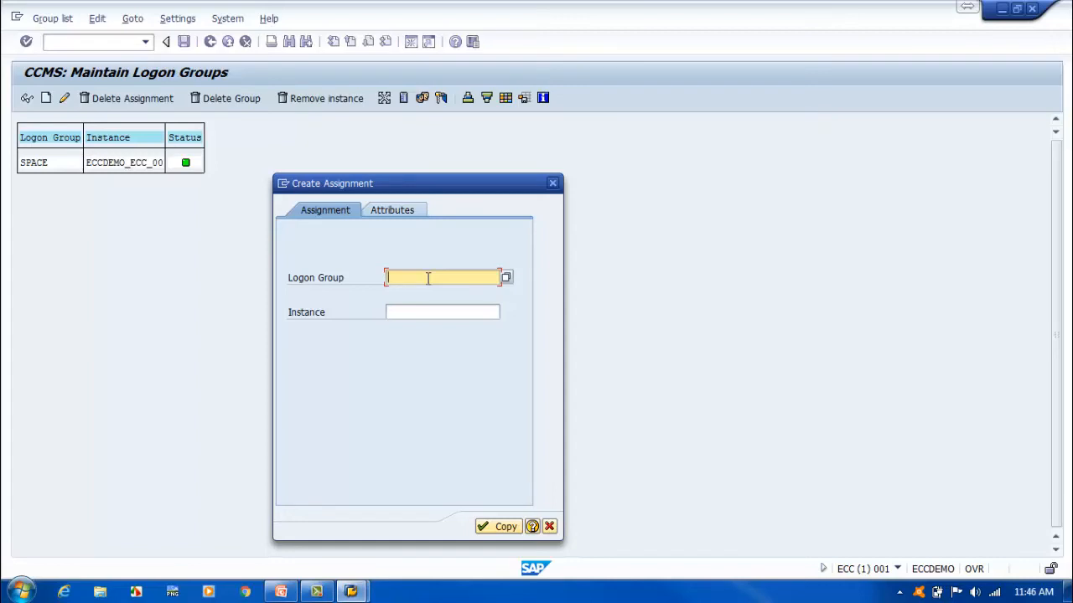
pyautogui.write('BASIS_TE')
pyautogui.write('N')
pyautogui.click(484, 528)
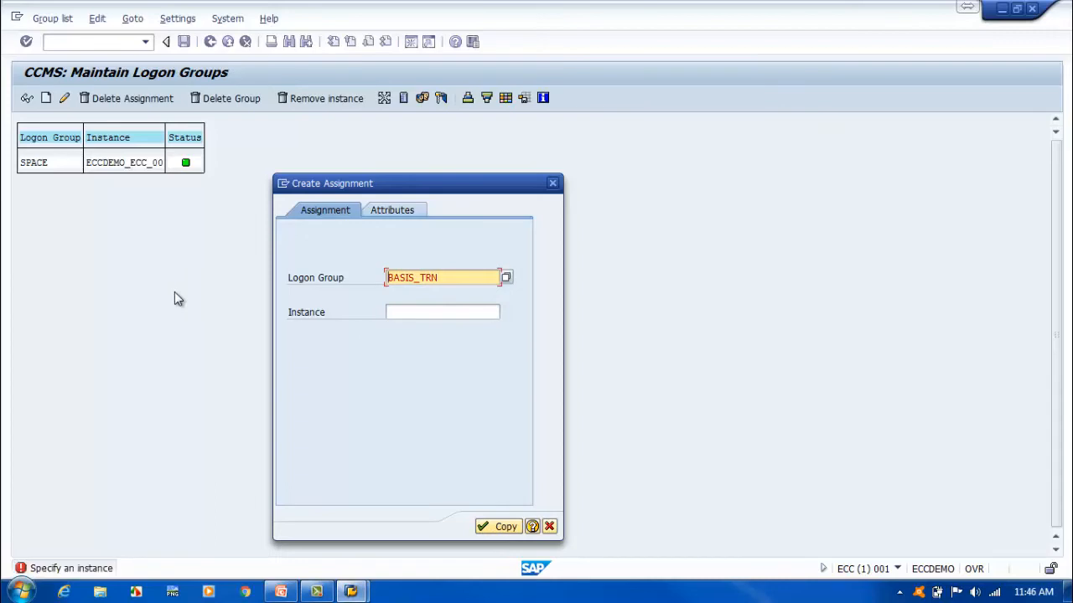
pyautogui.click(397, 313)
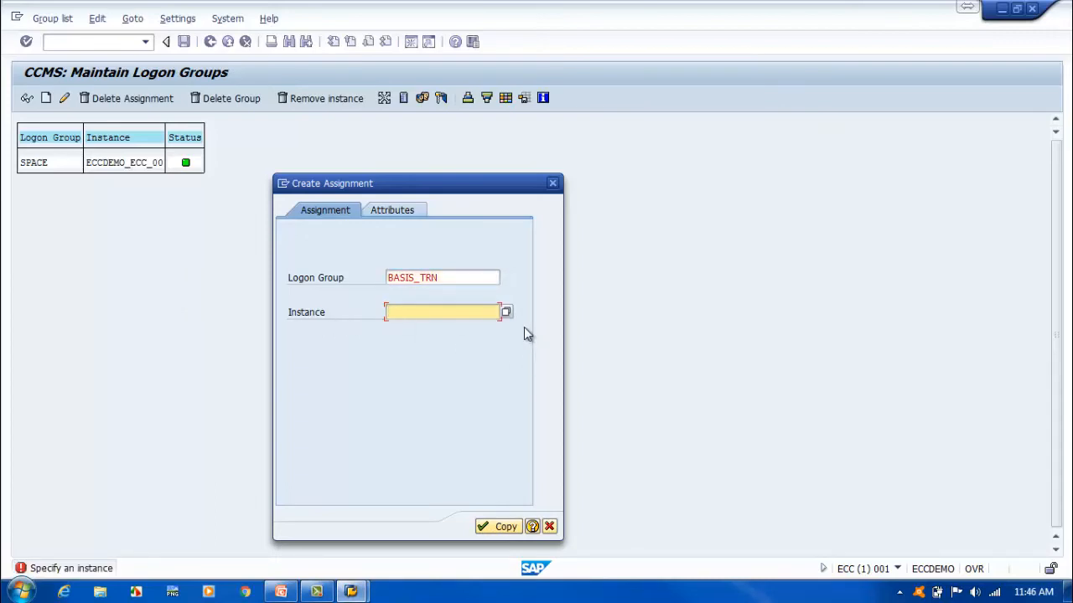
pyautogui.click(506, 311)
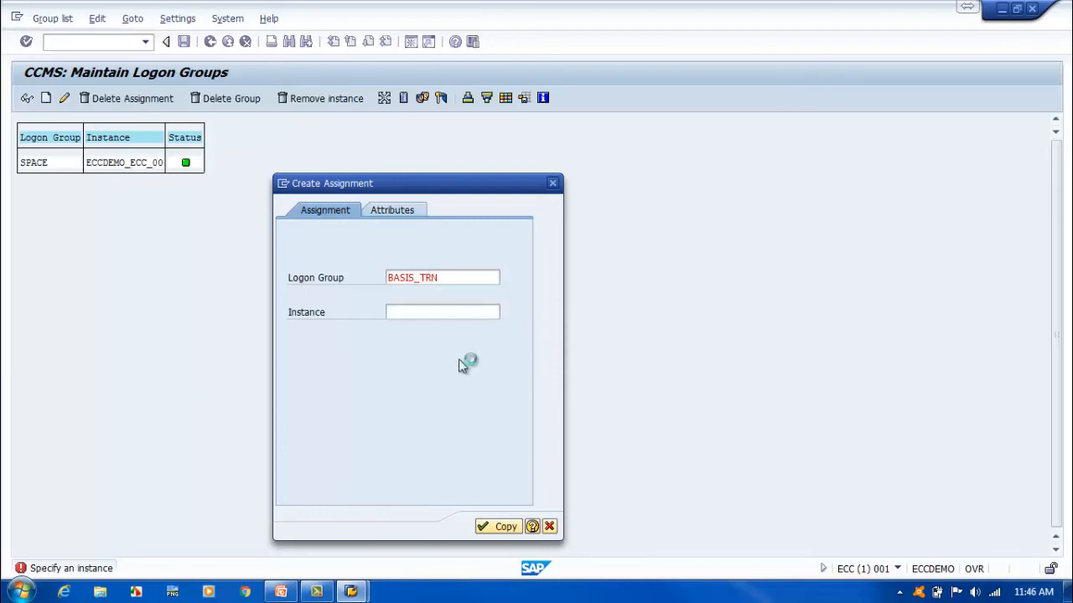
pyautogui.doubleClick(393, 399)
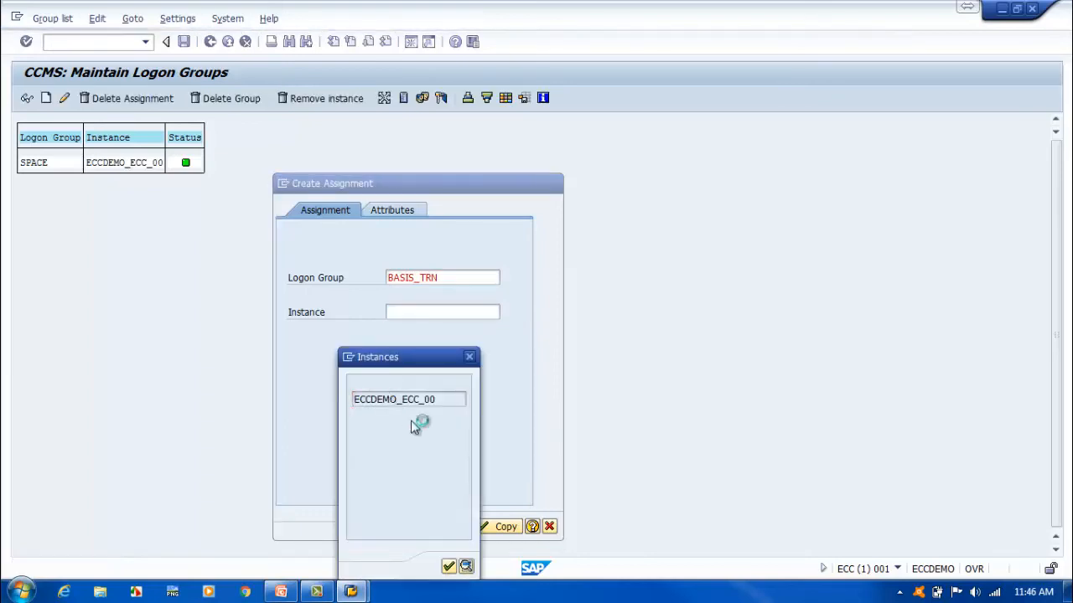
pyautogui.click(503, 528)
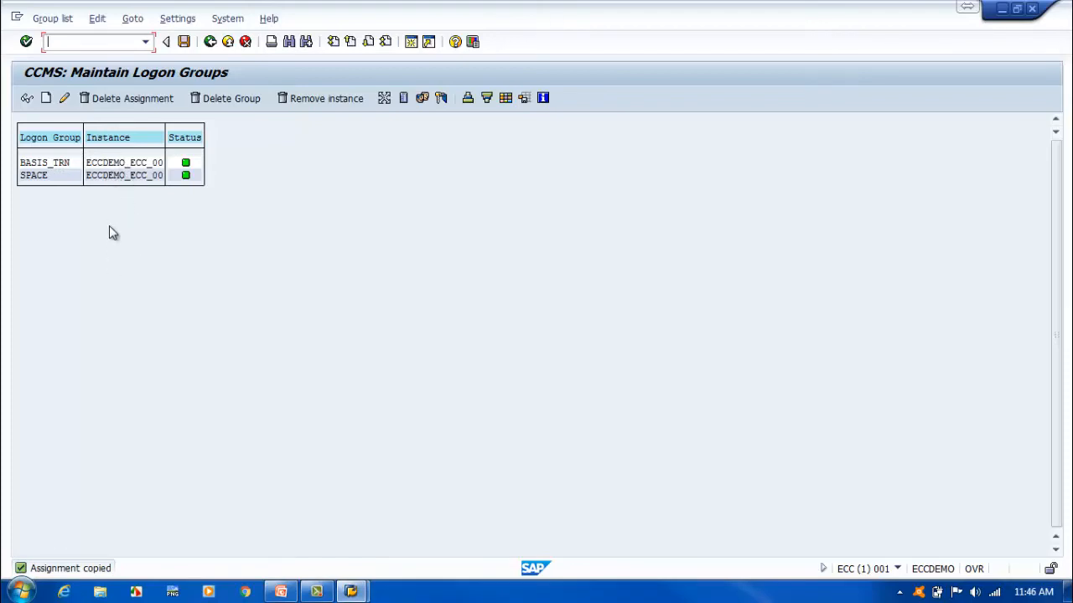
# - Open the SPACE assignment, check which logon groups are available for it, and close it without changes
pyautogui.doubleClick(107, 176)
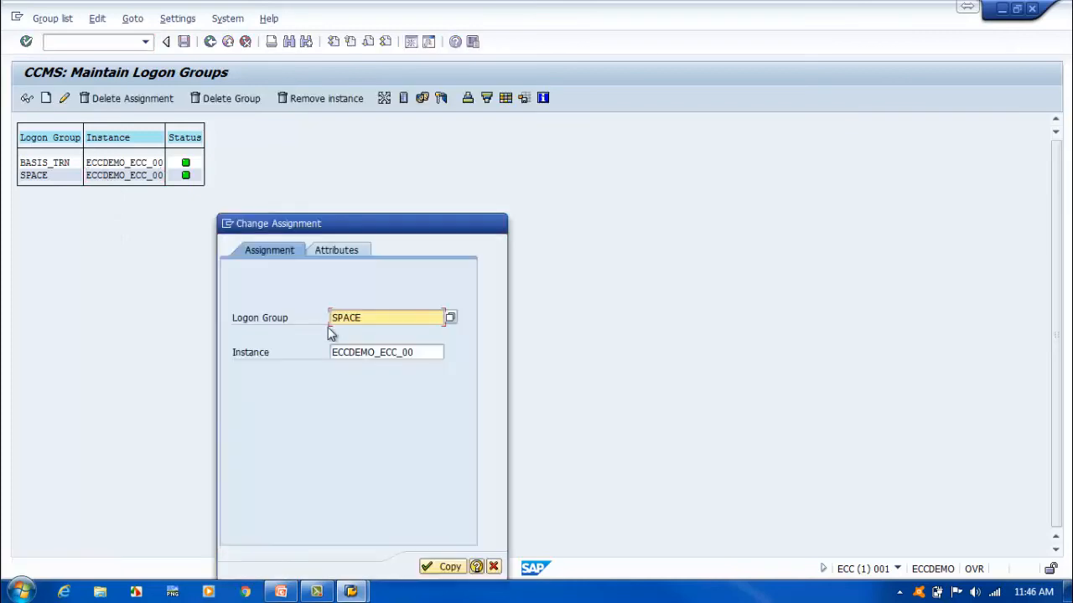
pyautogui.click(451, 318)
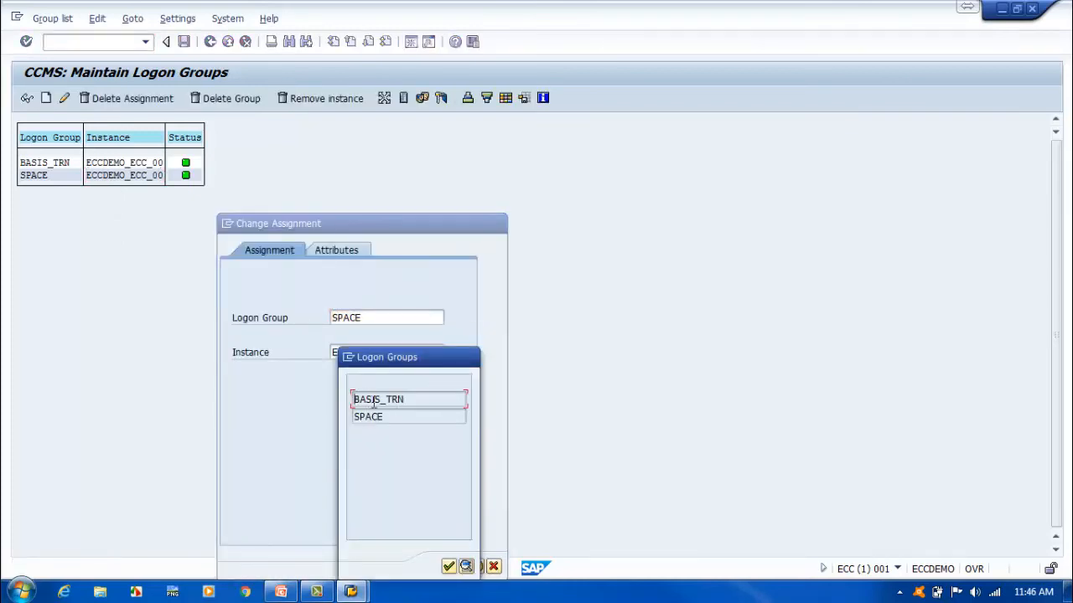
pyautogui.click(449, 568)
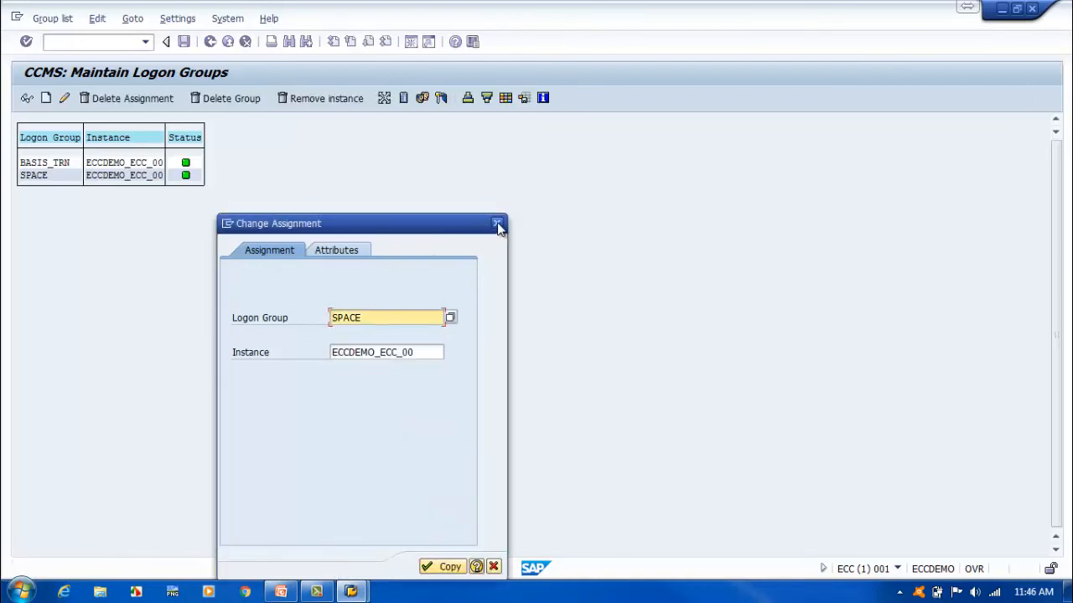
pyautogui.click(497, 224)
# - Try to copy the SPACE assignment with instance ECCDEMO_ECC_00 picked from the available instances
pyautogui.doubleClick(33, 175)
pyautogui.click(429, 355)
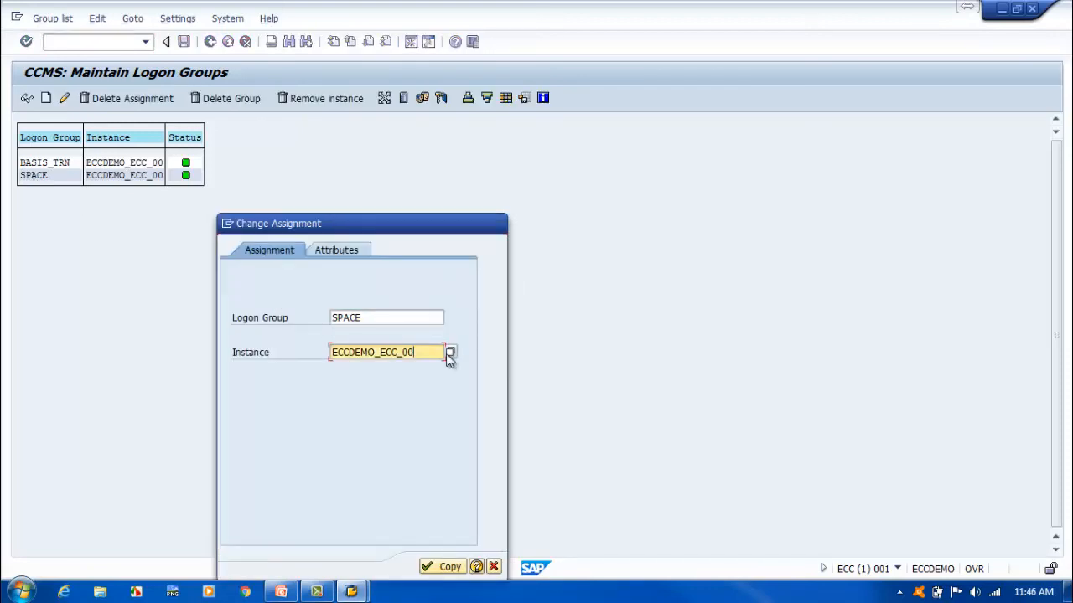
pyautogui.click(450, 352)
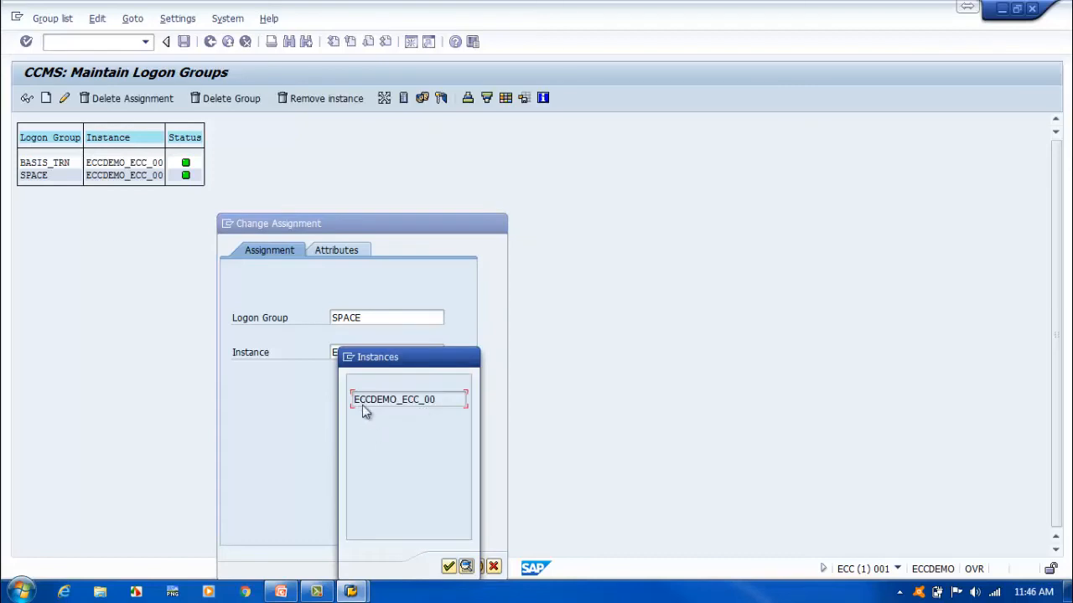
pyautogui.click(450, 567)
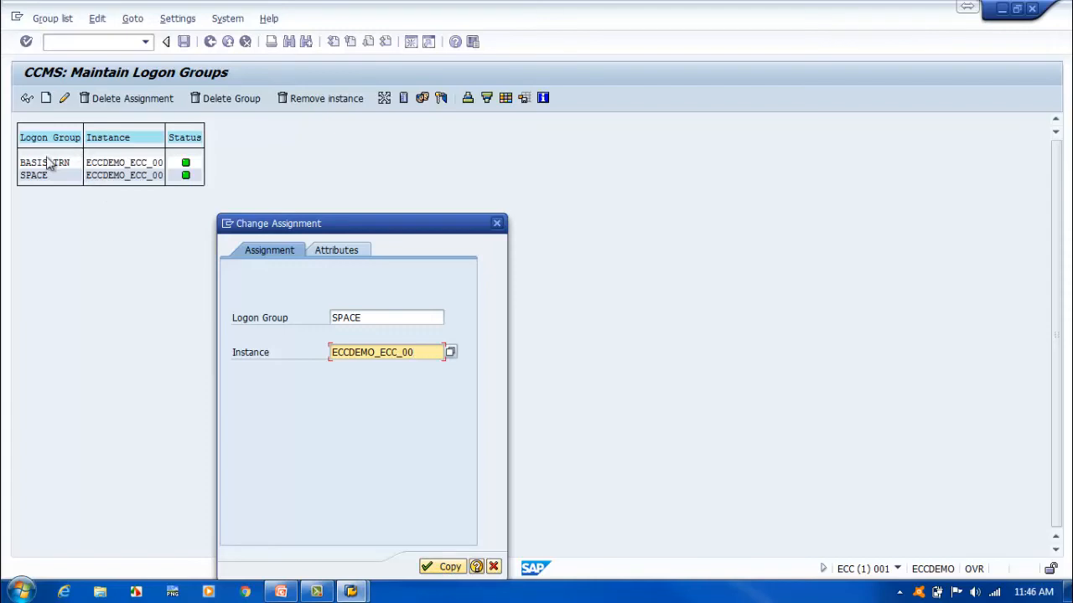
pyautogui.click(436, 568)
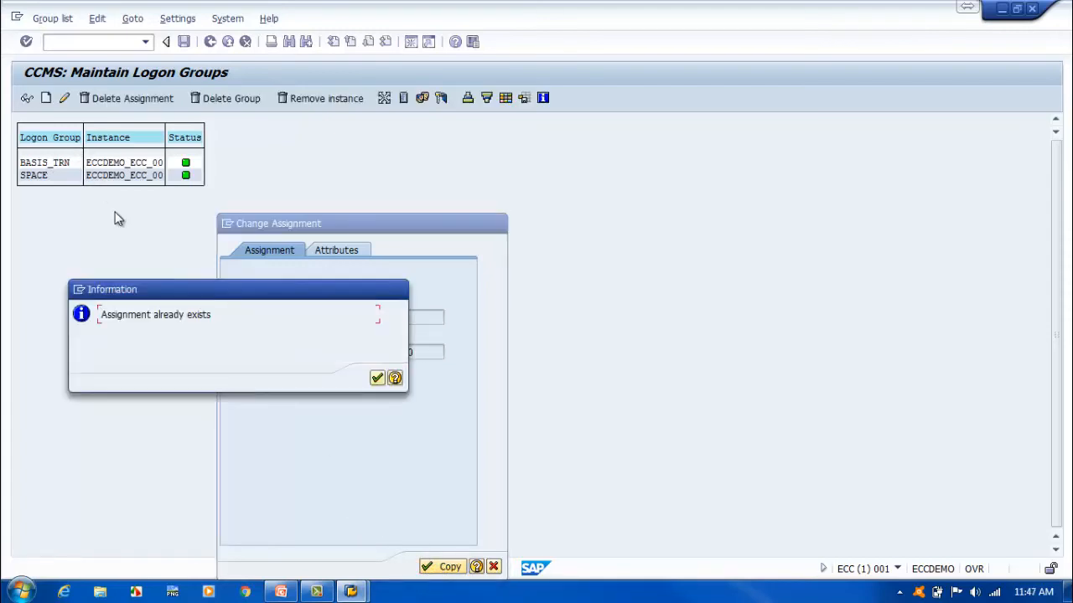
# - Acknowledge the information message and cancel the assignment change
pyautogui.click(377, 380)
pyautogui.click(494, 568)
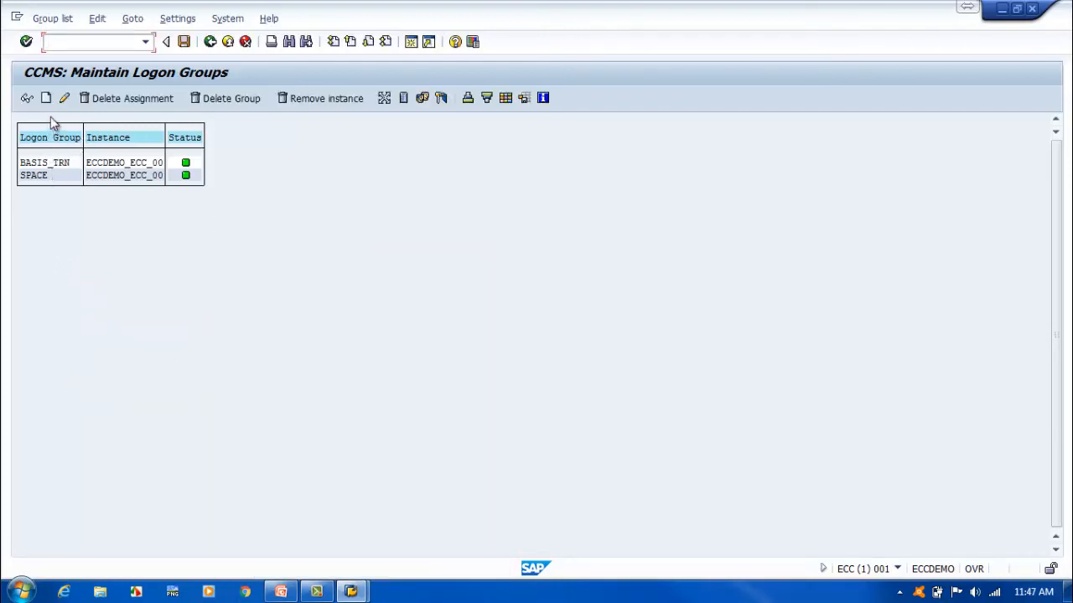
# - Review the load distribution of the logon groups' instance and return to the logon group list
pyautogui.click(67, 164)
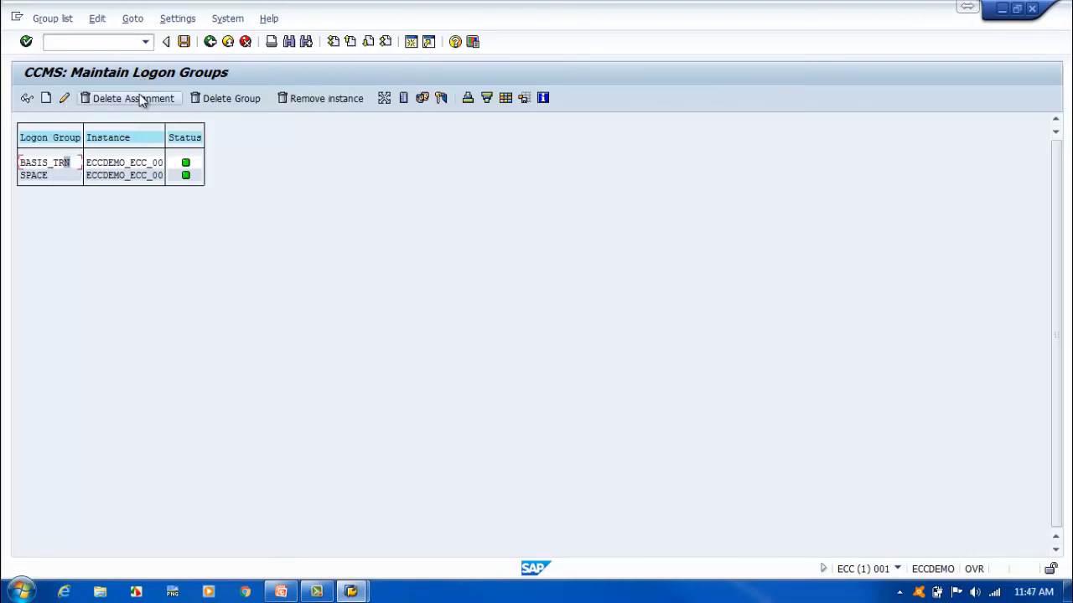
pyautogui.click(132, 164)
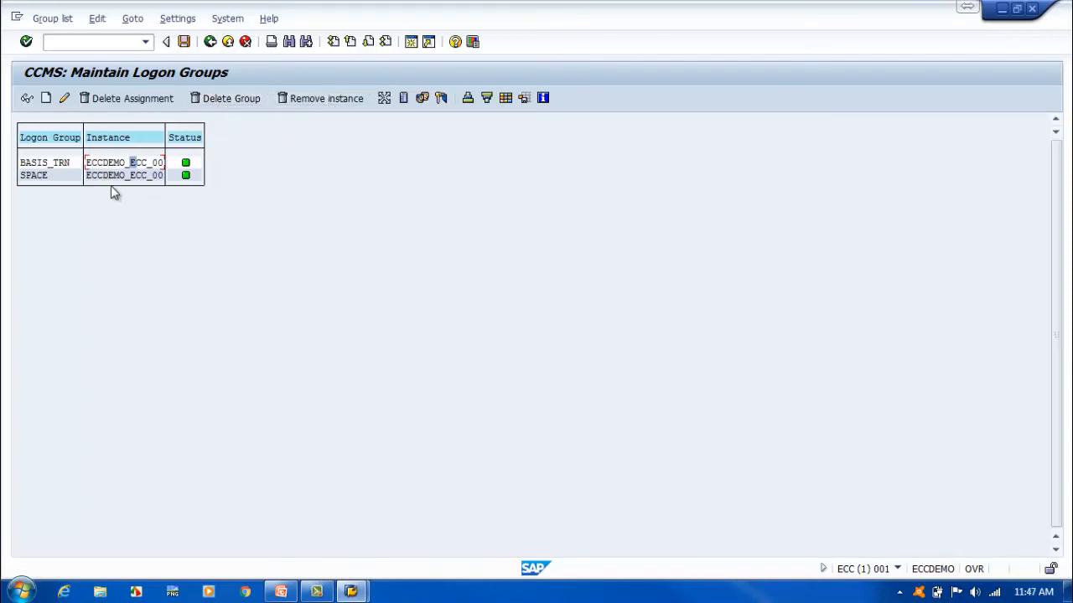
pyautogui.click(122, 163)
pyautogui.click(26, 163)
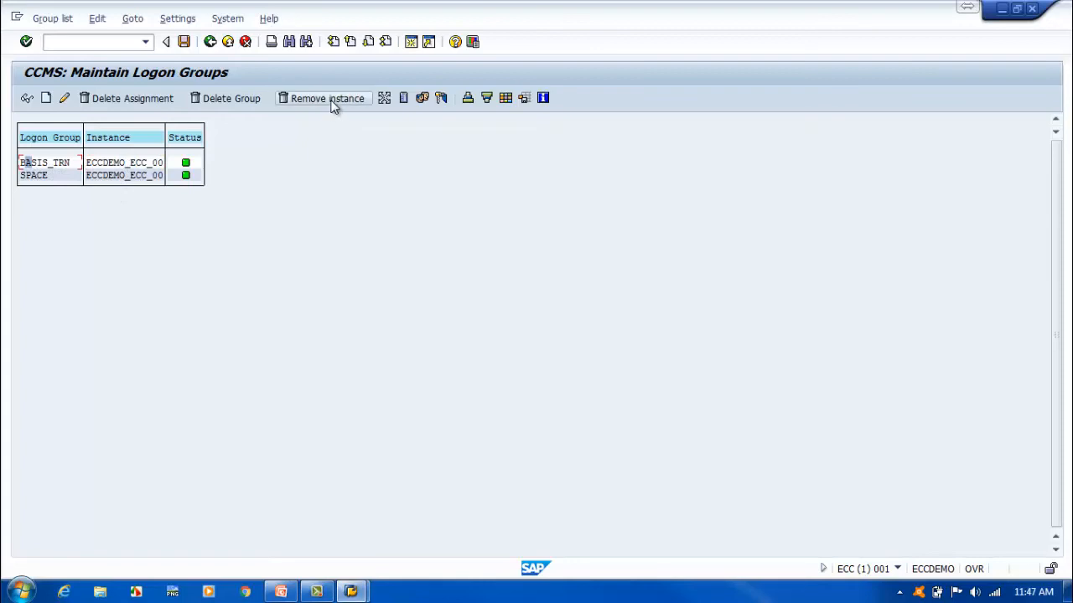
pyautogui.click(384, 99)
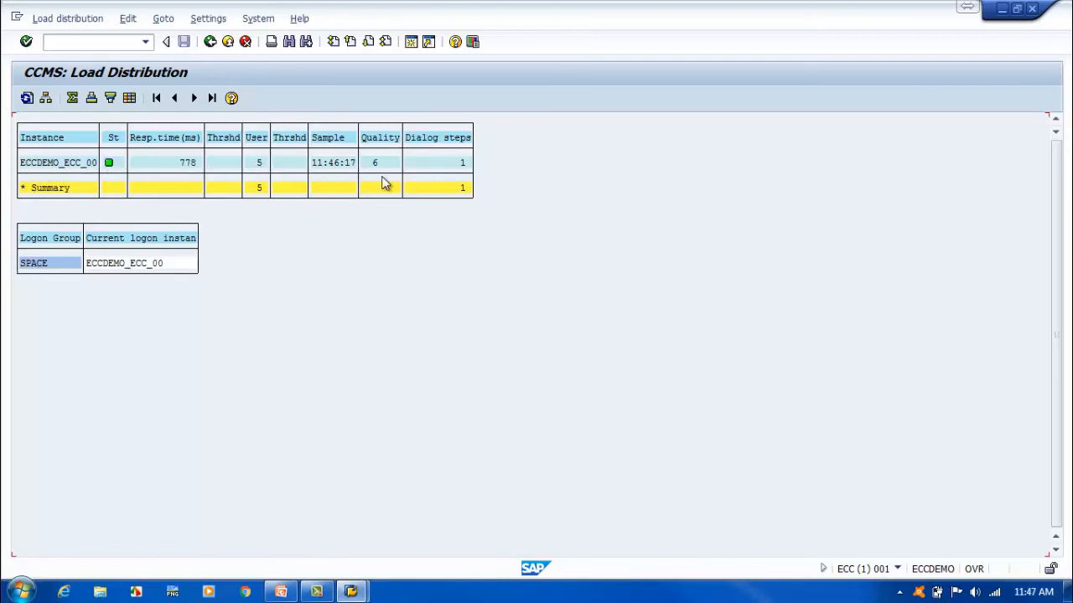
pyautogui.click(210, 42)
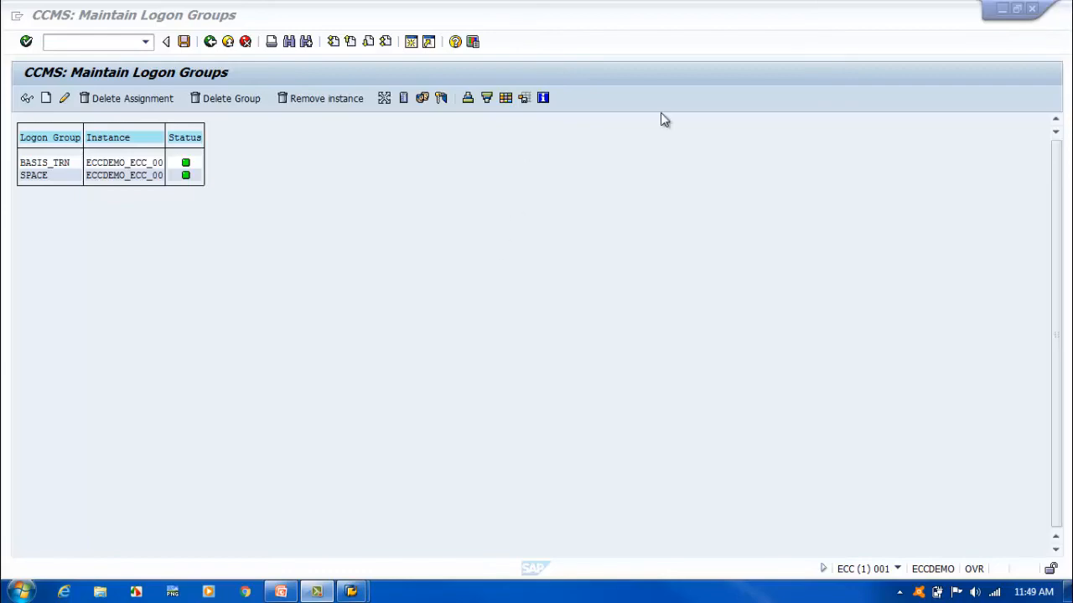
# - Minimize the logon group maintenance window and reposition the SAP Logon window on the desktop
pyautogui.click(998, 16)
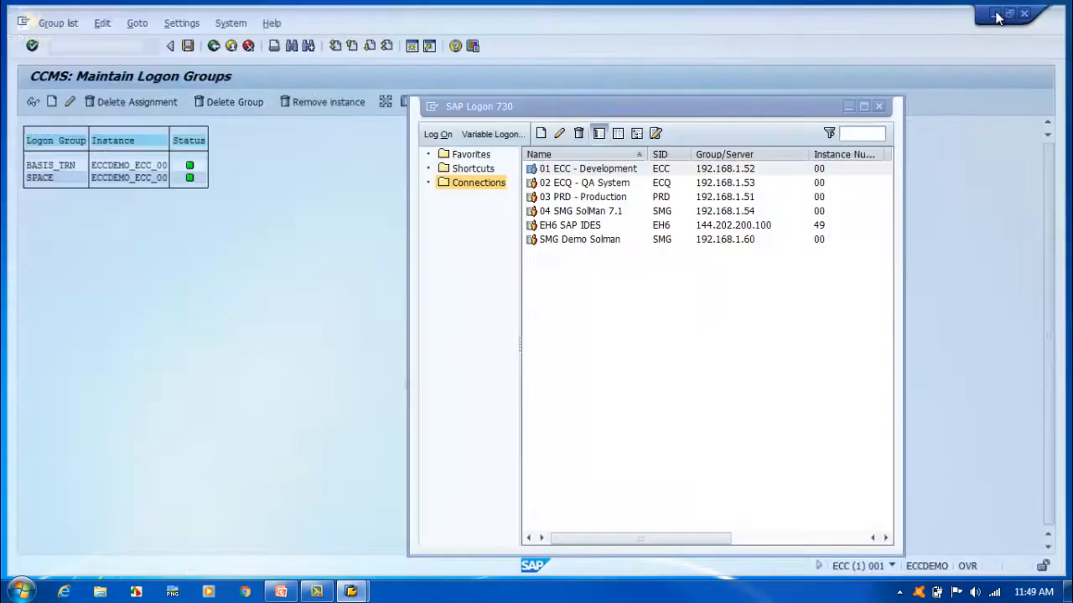
pyautogui.click(997, 17)
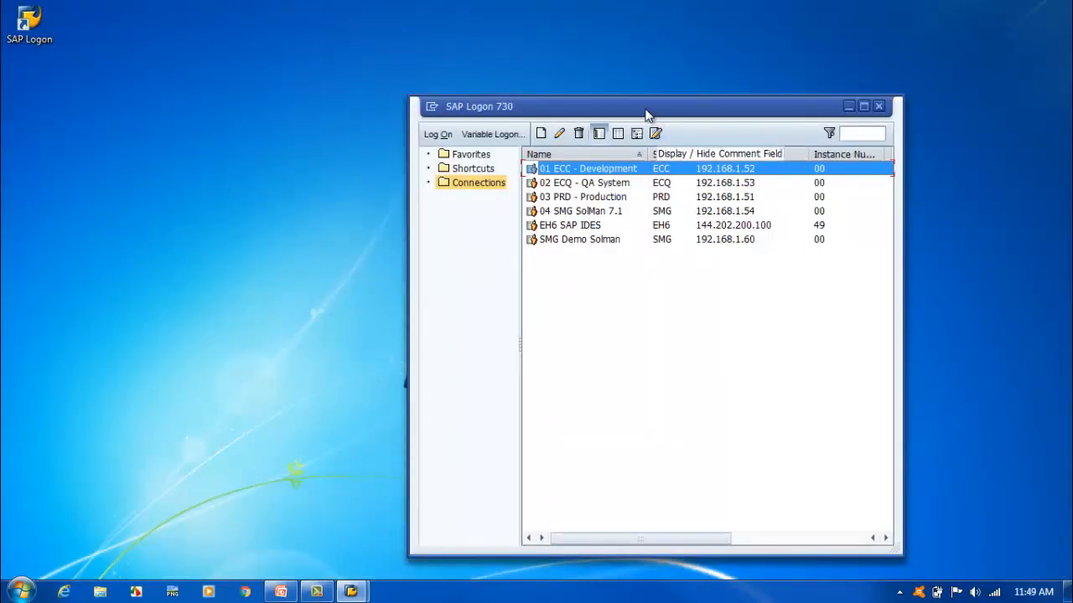
pyautogui.moveTo(646, 115); pyautogui.dragTo(510, 69)
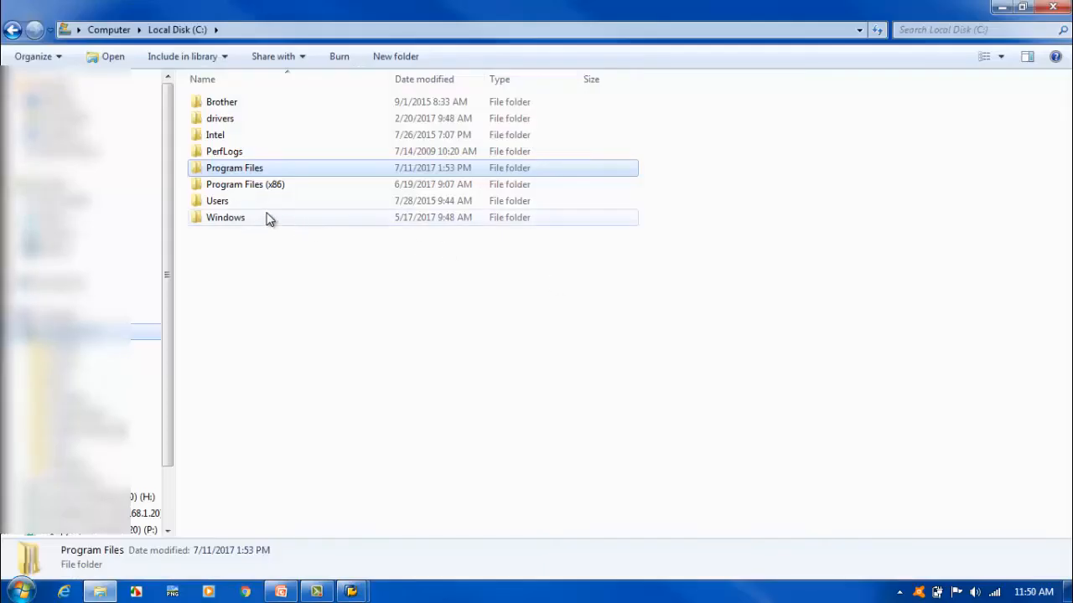
# - Open the folder C:\Windows\System32\drivers\etc
pyautogui.doubleClick(226, 217)
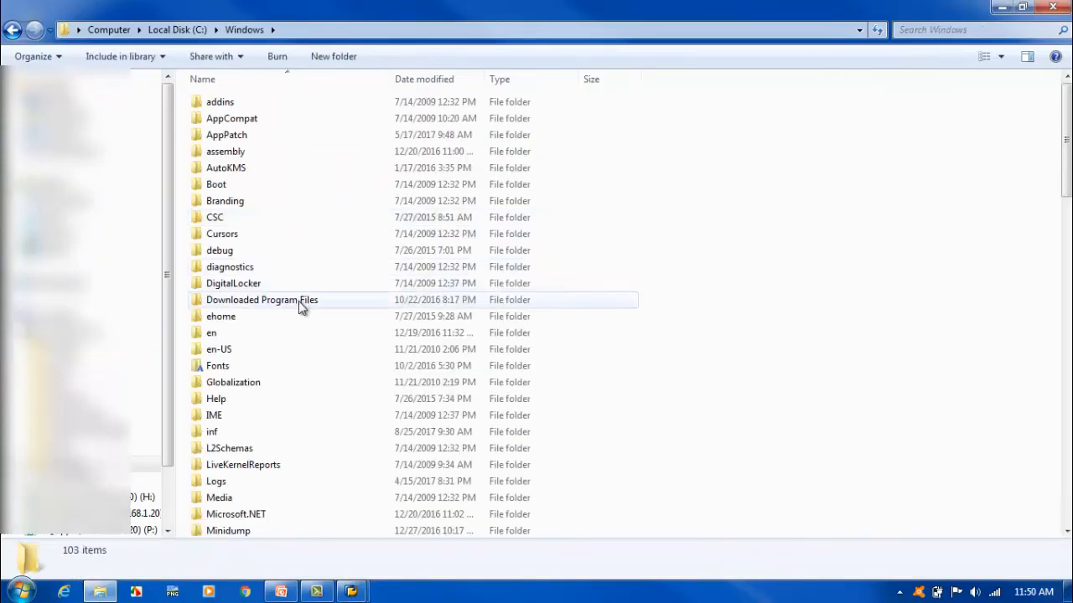
pyautogui.scroll(-3, 303, 309)
pyautogui.scroll(-4, 304, 309)
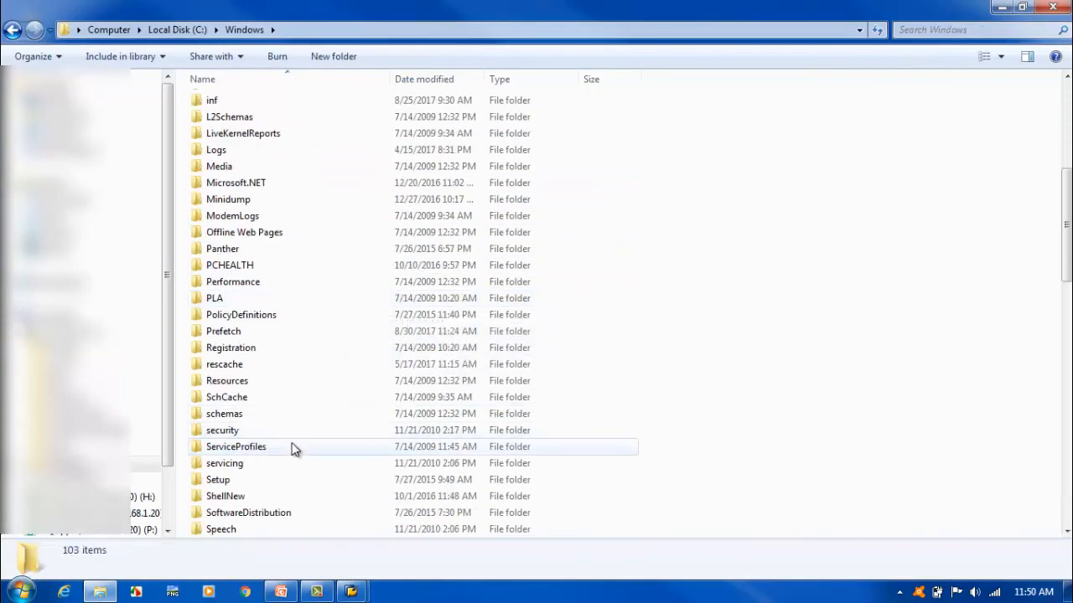
pyautogui.scroll(-2, 292, 448)
pyautogui.doubleClick(282, 463)
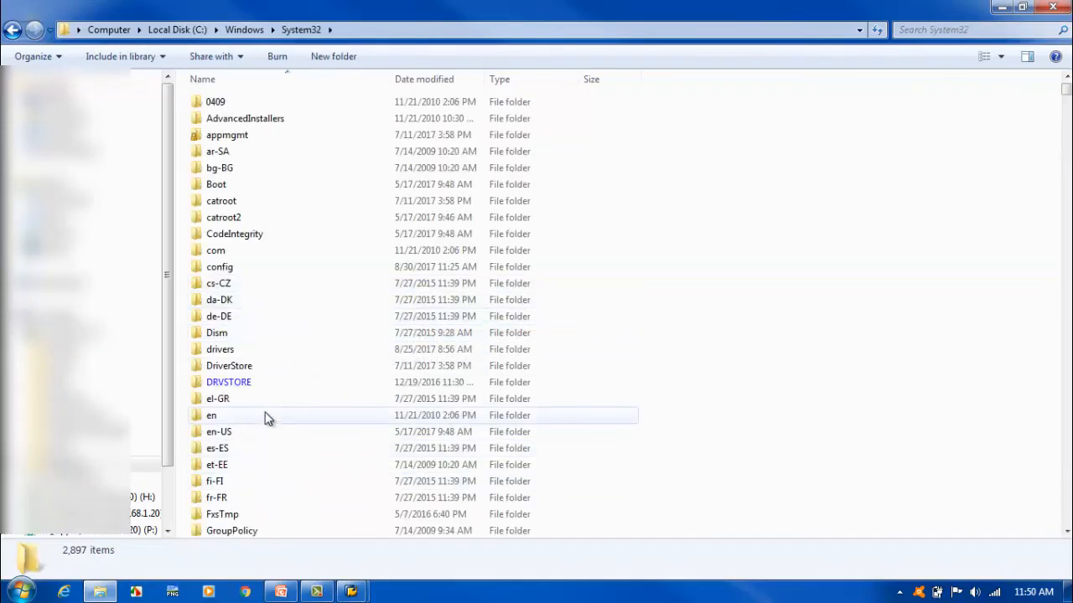
pyautogui.doubleClick(282, 355)
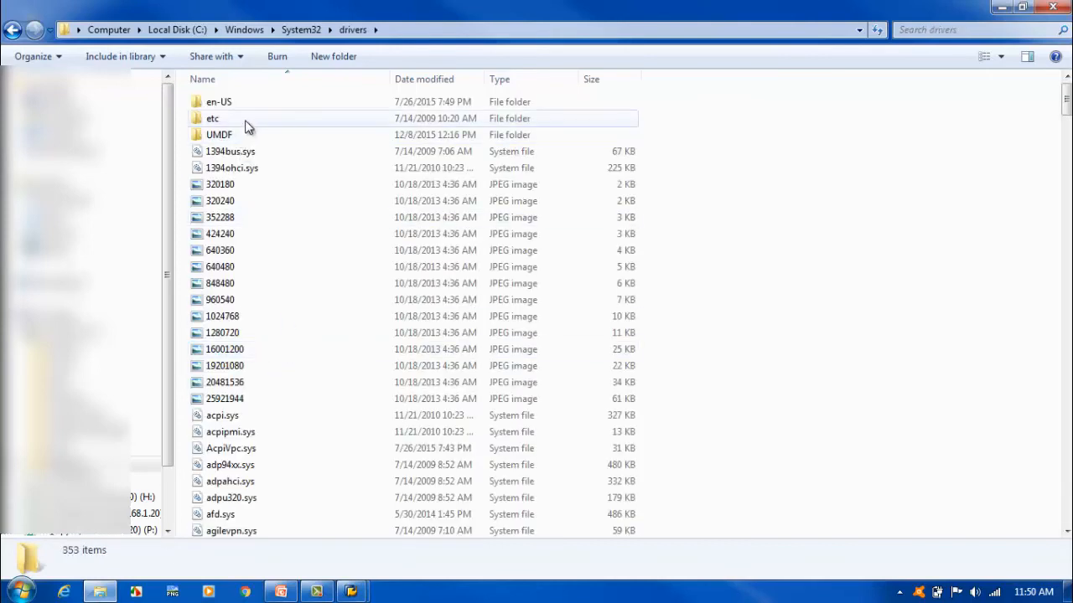
pyautogui.doubleClick(249, 124)
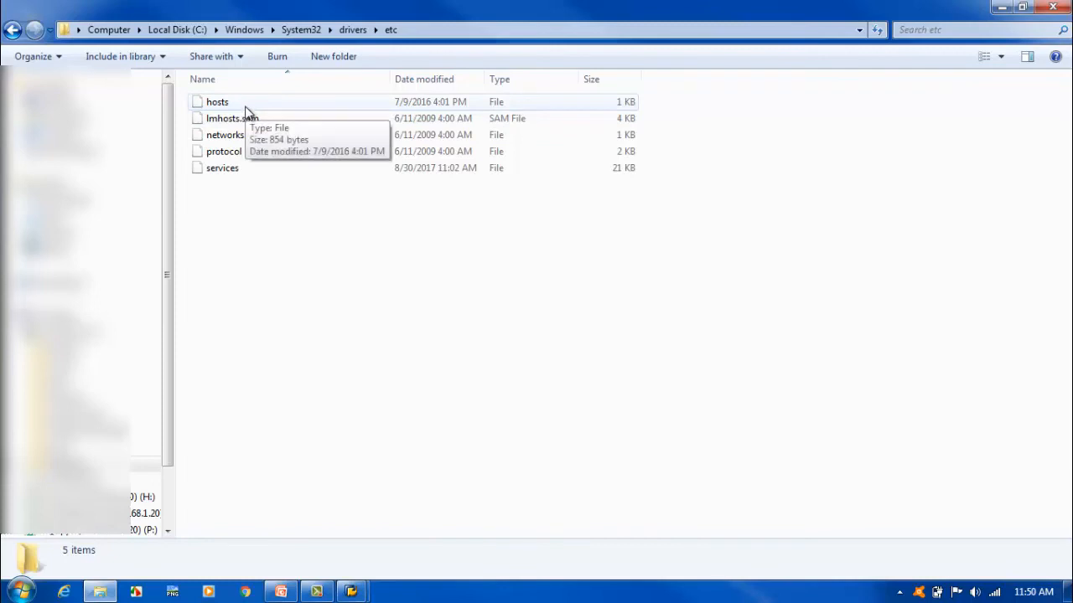
# - Open the services file in Notepad
pyautogui.doubleClick(276, 175)
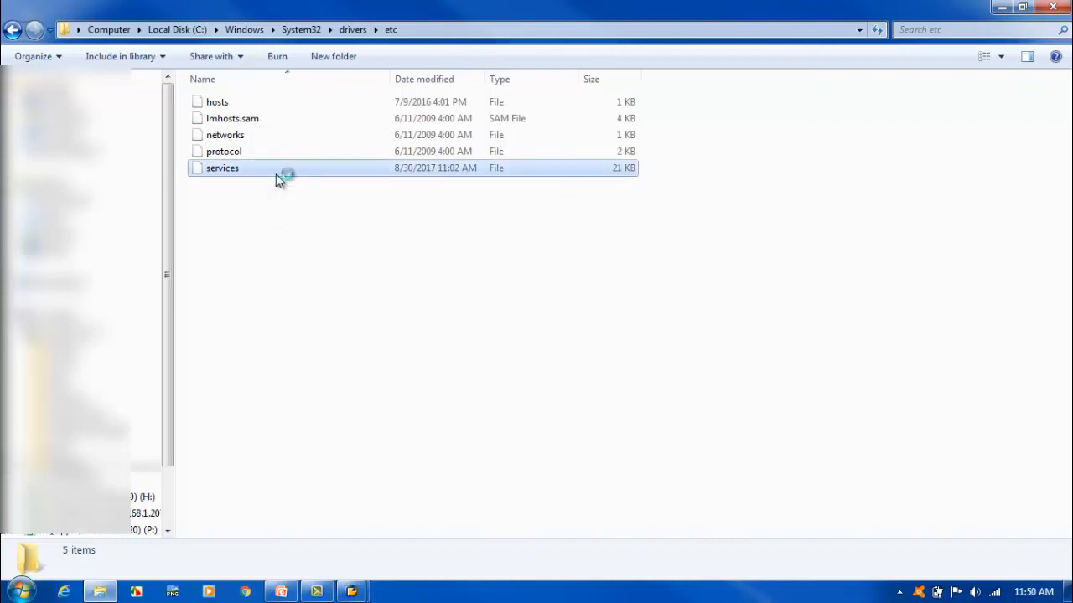
pyautogui.rightClick(275, 174)
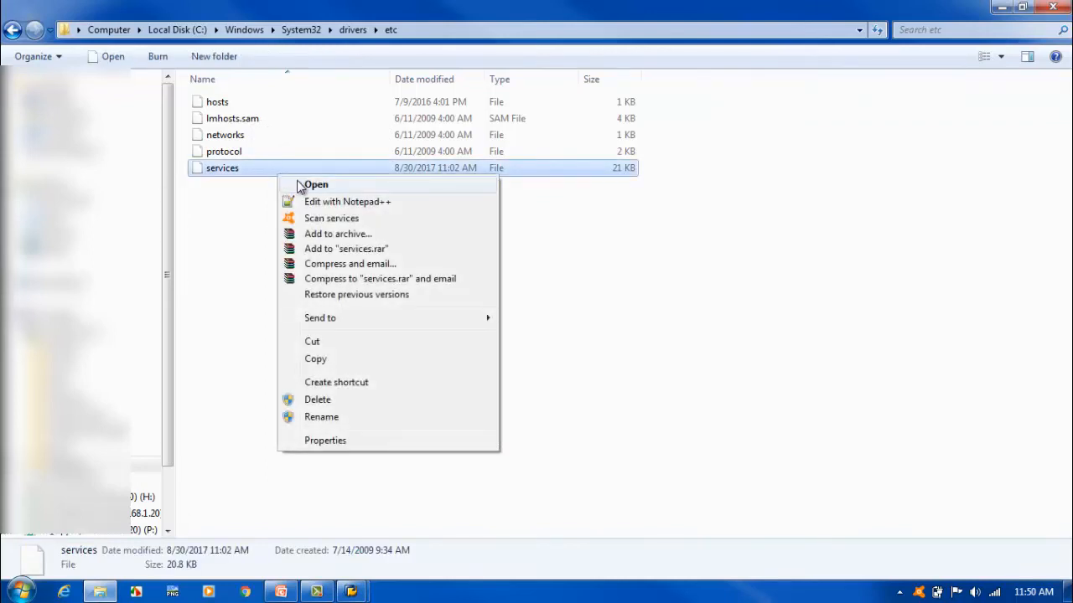
pyautogui.click(315, 185)
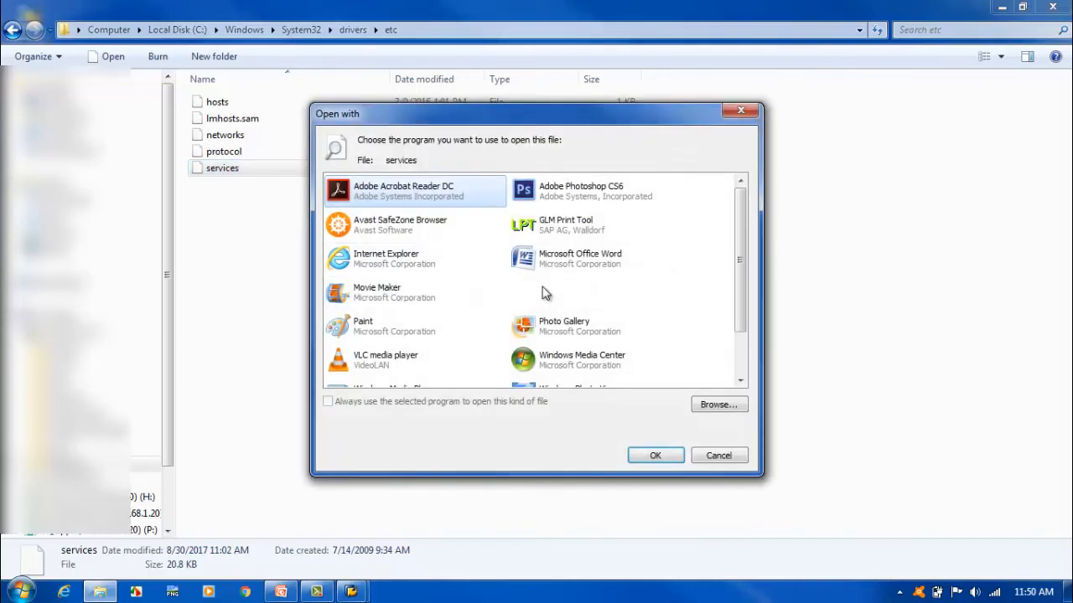
pyautogui.click(592, 297)
pyautogui.click(657, 460)
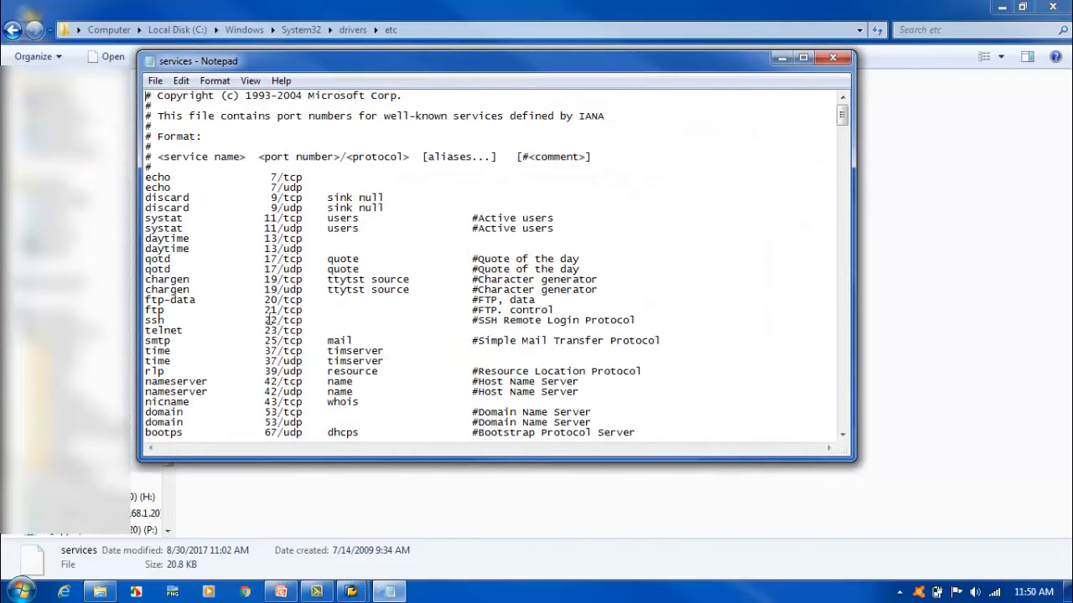
# - Examine the SAP port entries in the services file, down to the sapmsECC message server entry at its end
pyautogui.scroll(-20, 370, 314)
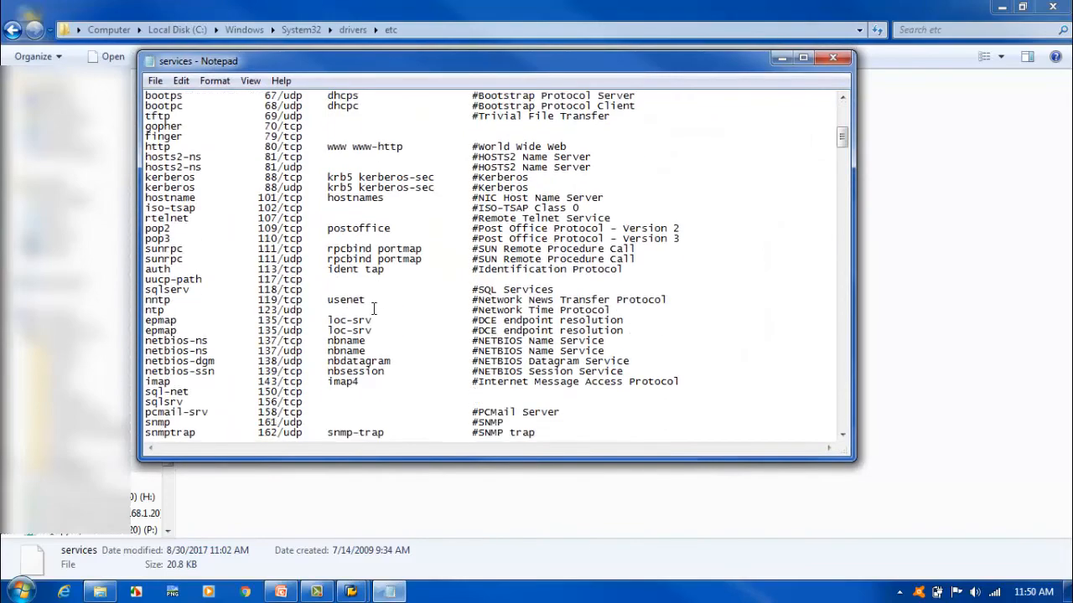
pyautogui.scroll(-20, 378, 316)
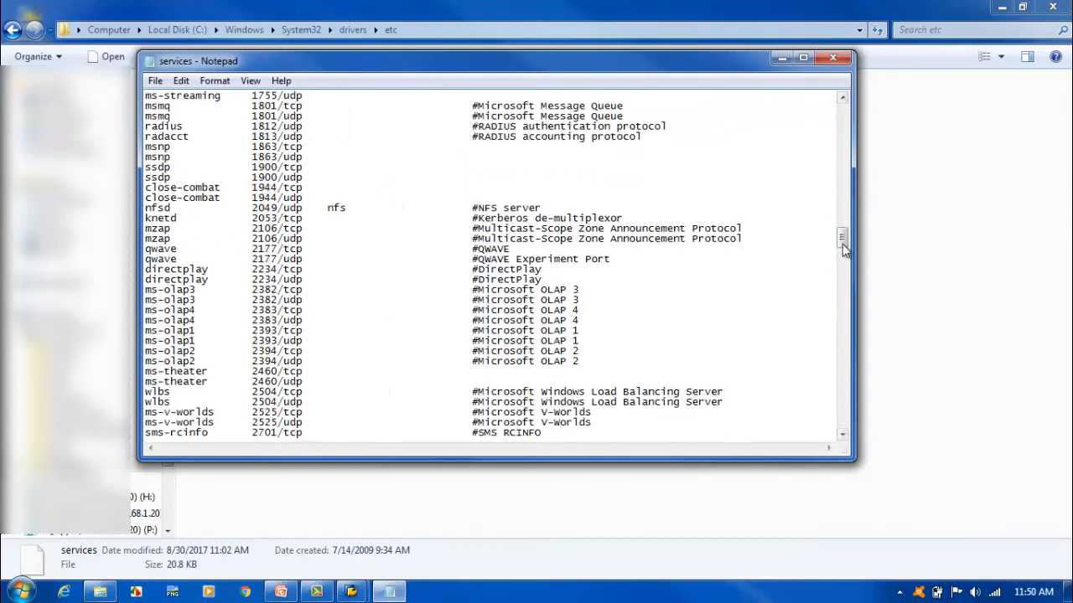
pyautogui.moveTo(842, 238); pyautogui.dragTo(843, 311)
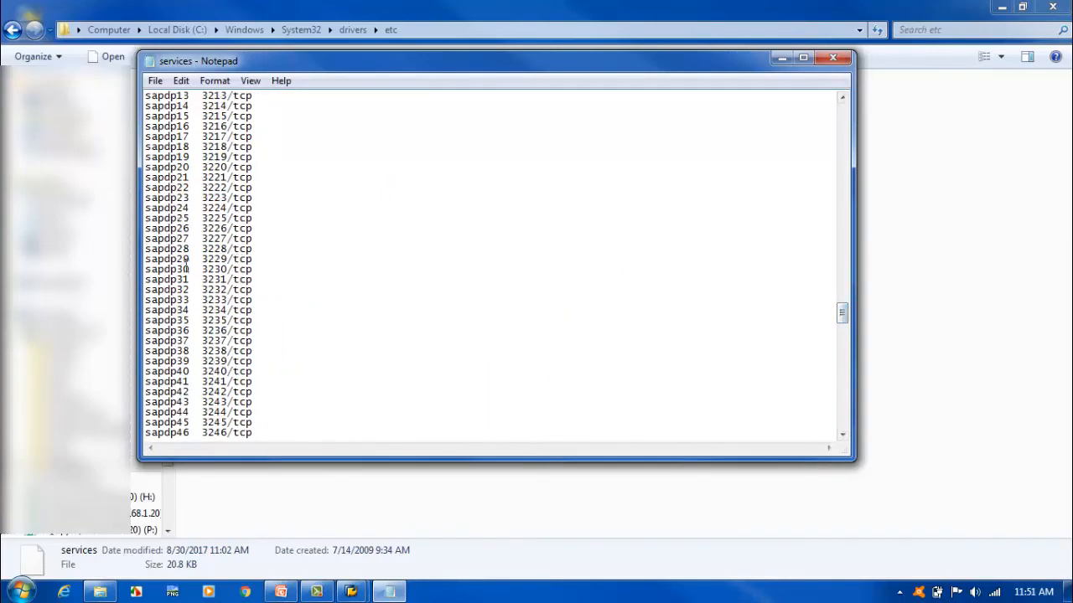
pyautogui.moveTo(843, 311); pyautogui.dragTo(842, 422)
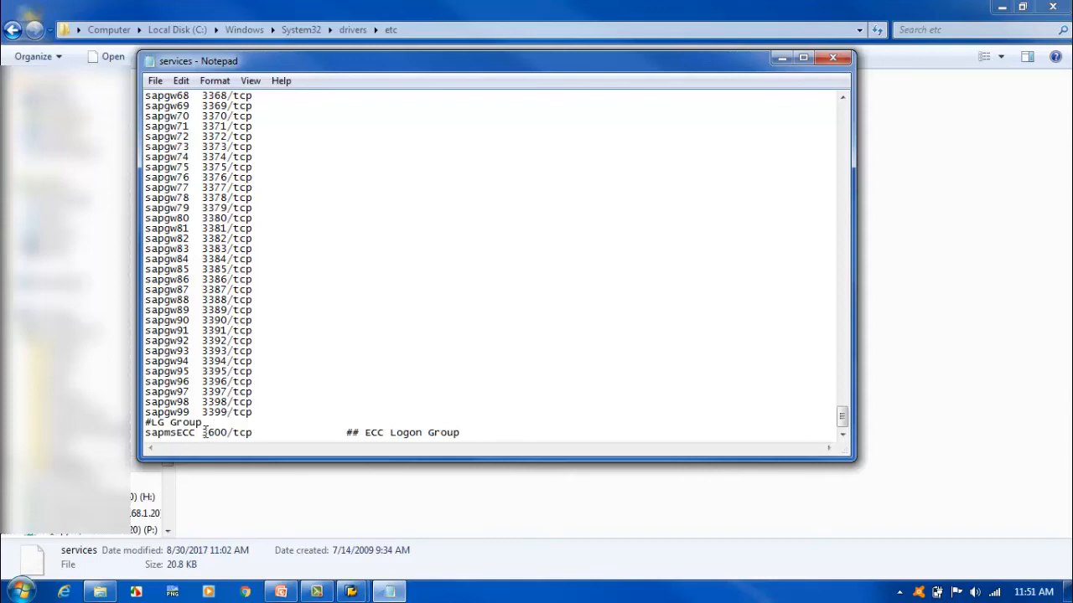
pyautogui.moveTo(339, 67); pyautogui.dragTo(443, 96)
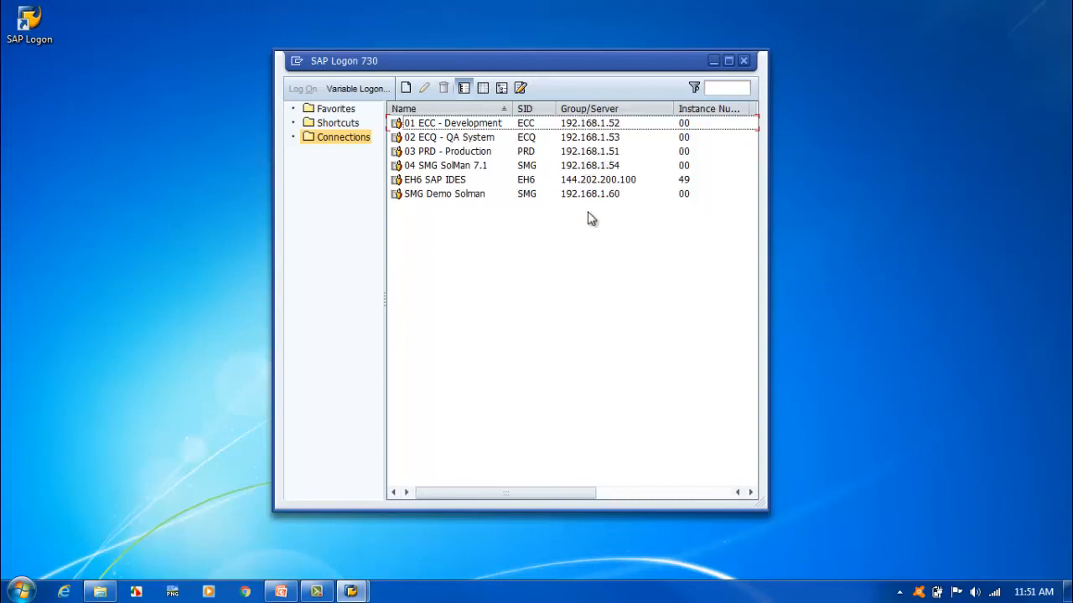
# - Start a new user-specified system entry in SAP Logon with connection type Group/Server Selection
pyautogui.click(406, 87)
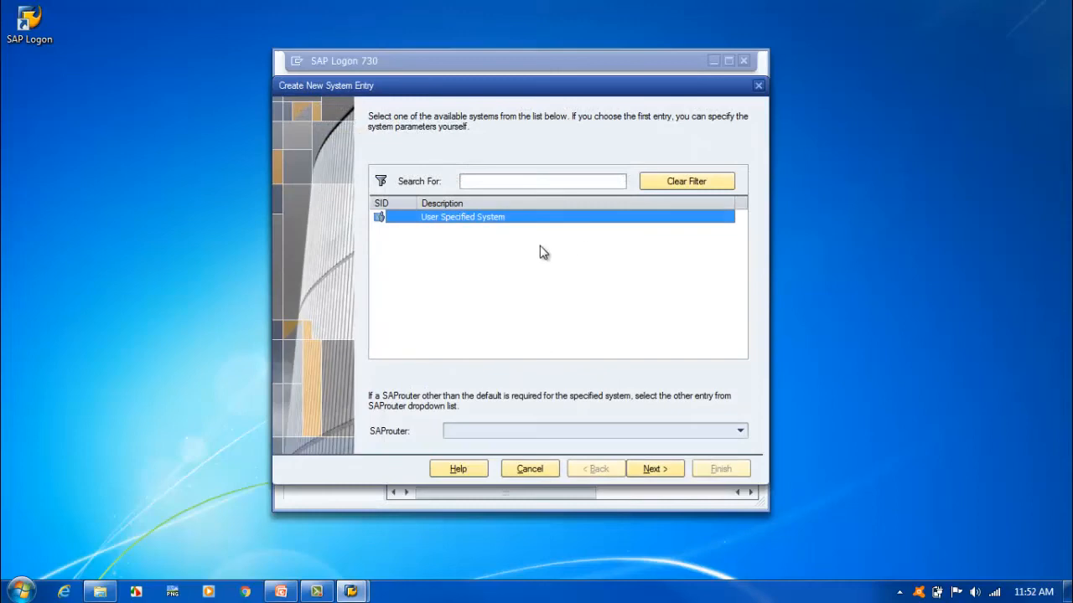
pyautogui.moveTo(522, 89); pyautogui.dragTo(543, 105)
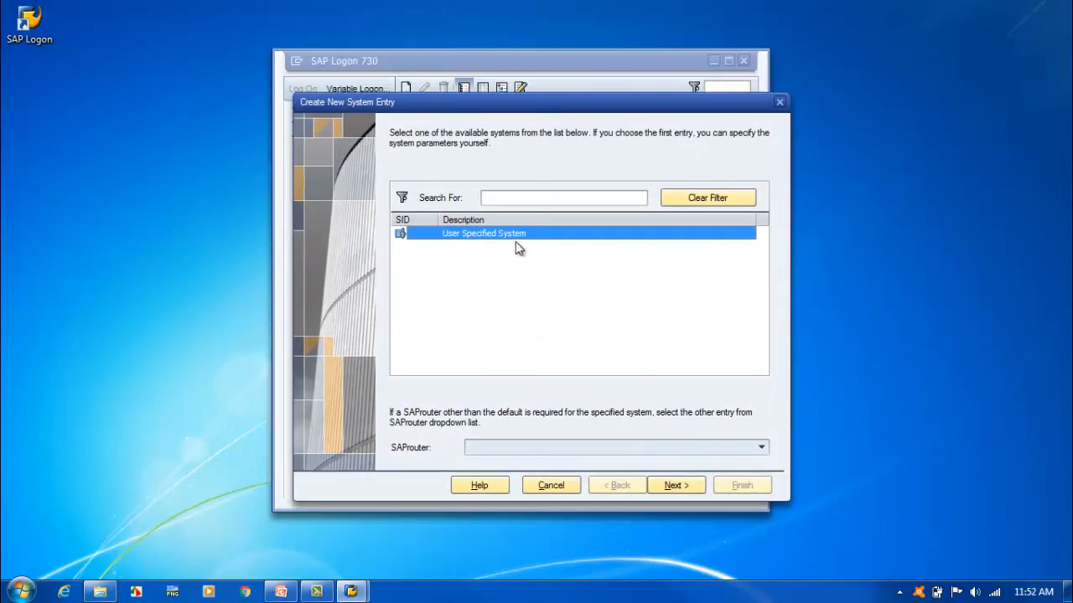
pyautogui.doubleClick(484, 234)
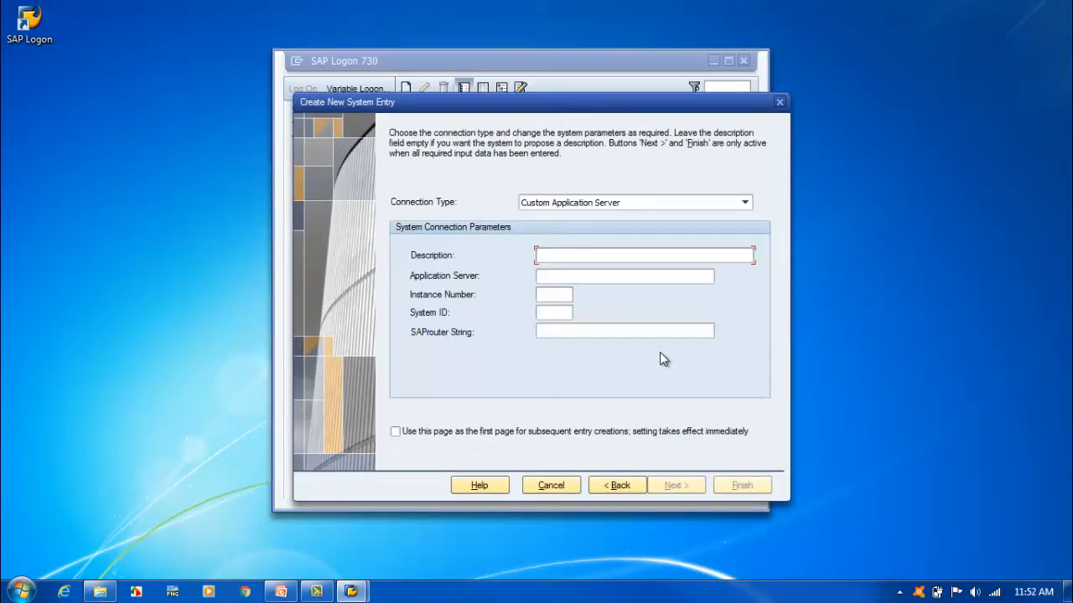
pyautogui.moveTo(575, 110); pyautogui.dragTo(582, 128)
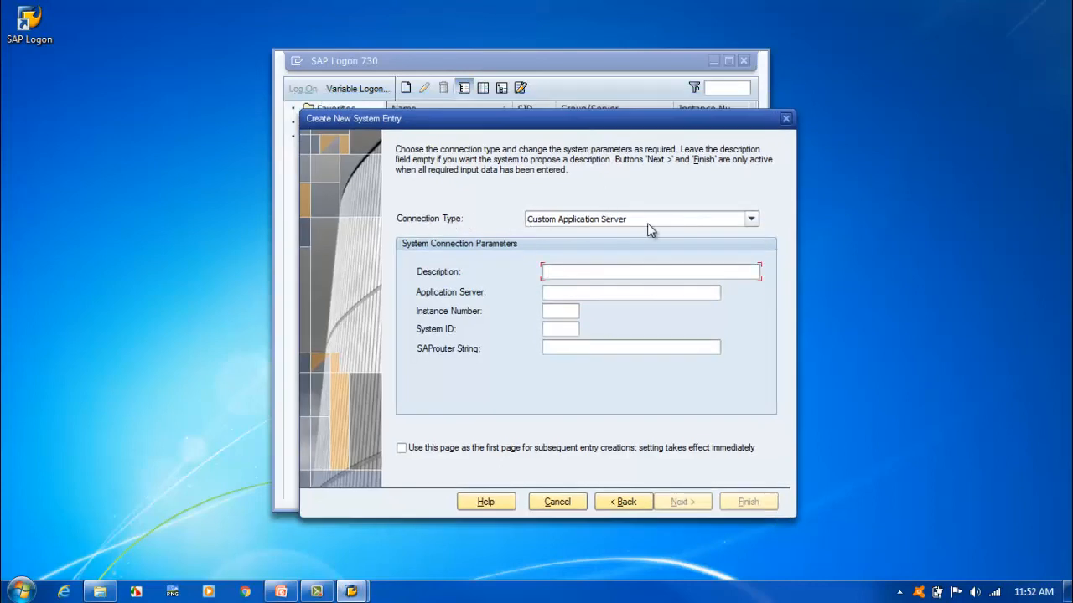
pyautogui.click(674, 220)
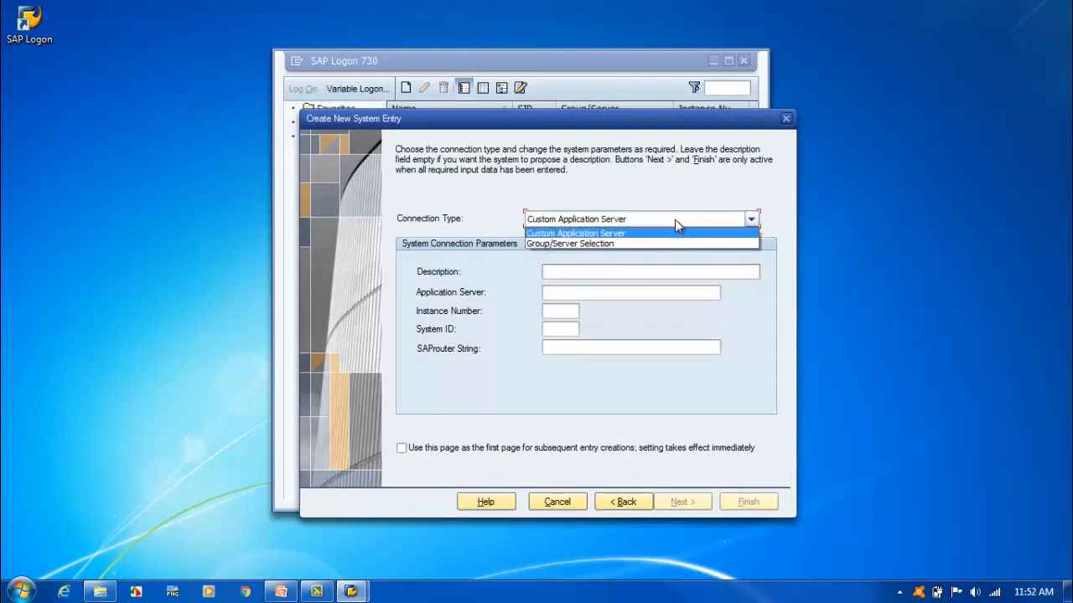
pyautogui.click(540, 244)
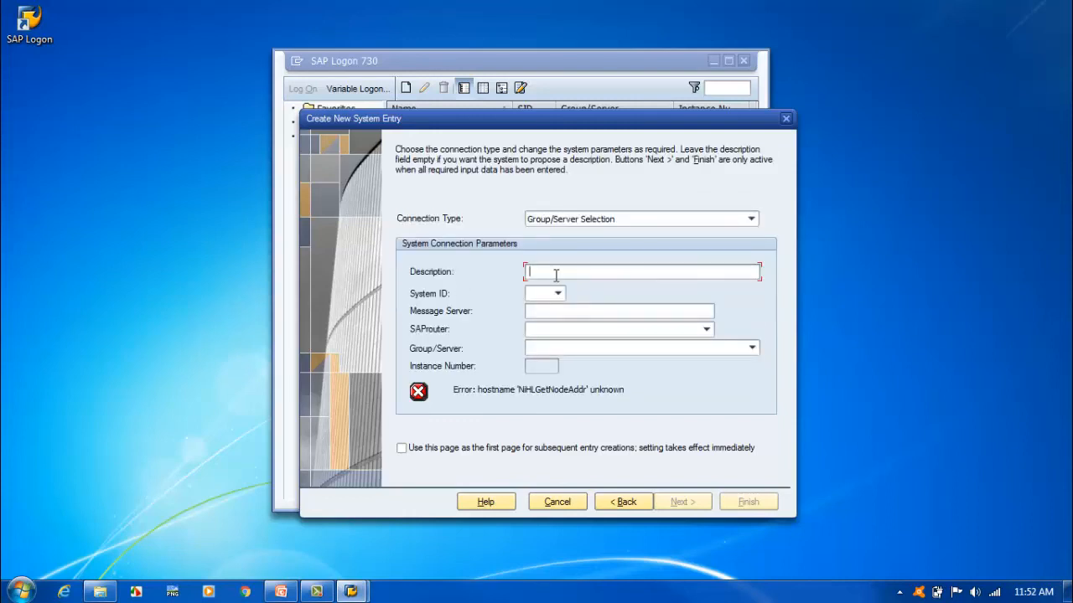
# - Fill in the connection parameters with description 99 Basis Training Group, system ID ECC and message server eccdemo
pyautogui.write('99')
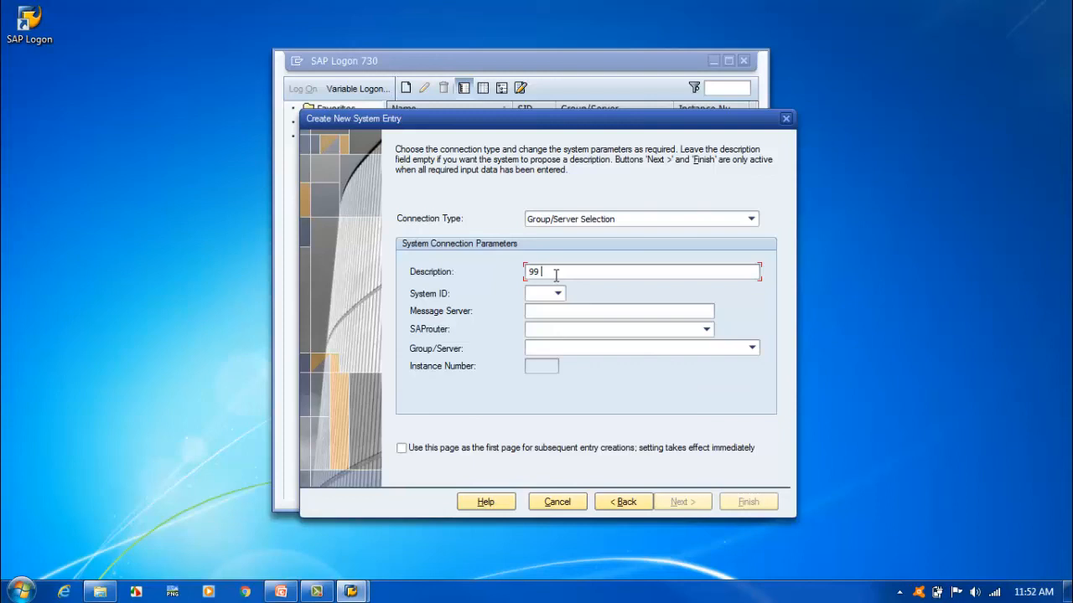
pyautogui.write(' Basis Training Group')
pyautogui.press('Tab')
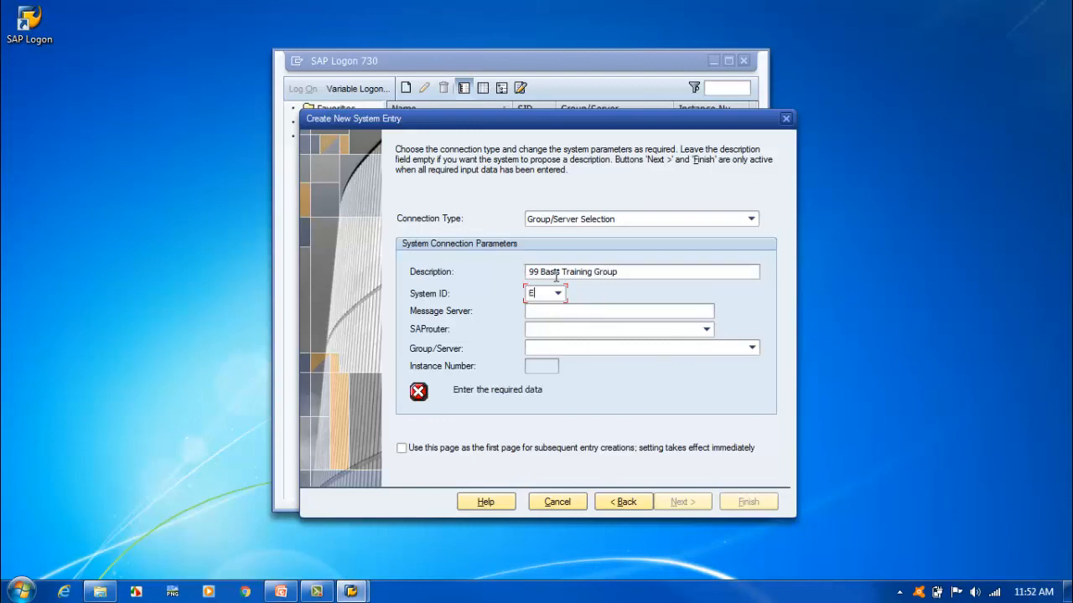
pyautogui.write('ECC')
pyautogui.press('Tab')
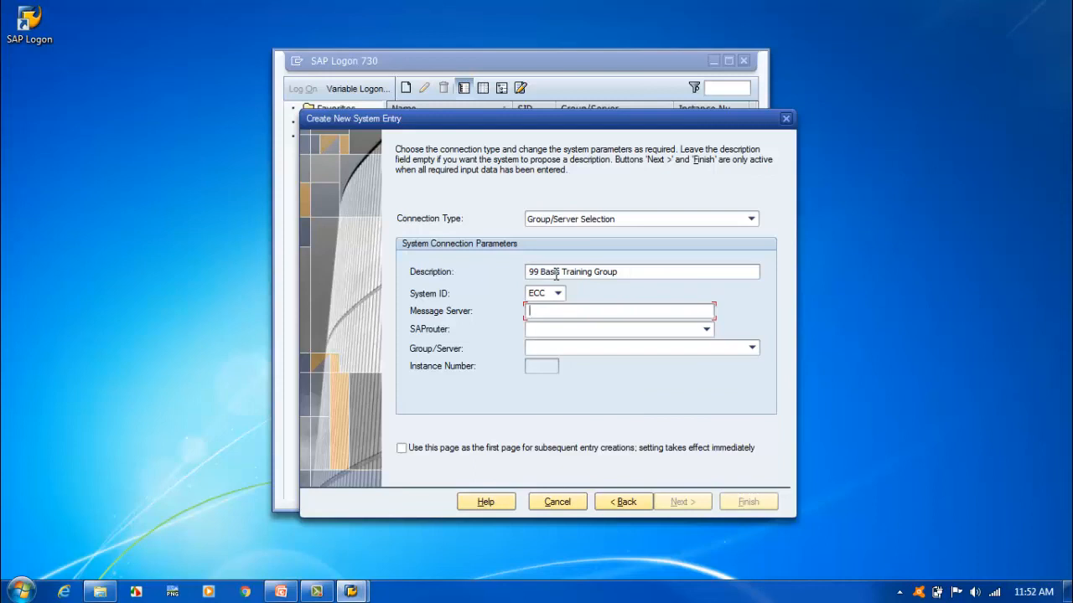
pyautogui.write('eccdemo')
pyautogui.press('Tab')
# - Check which groups and servers are offered for the new system entry
pyautogui.click(582, 313)
pyautogui.click(752, 349)
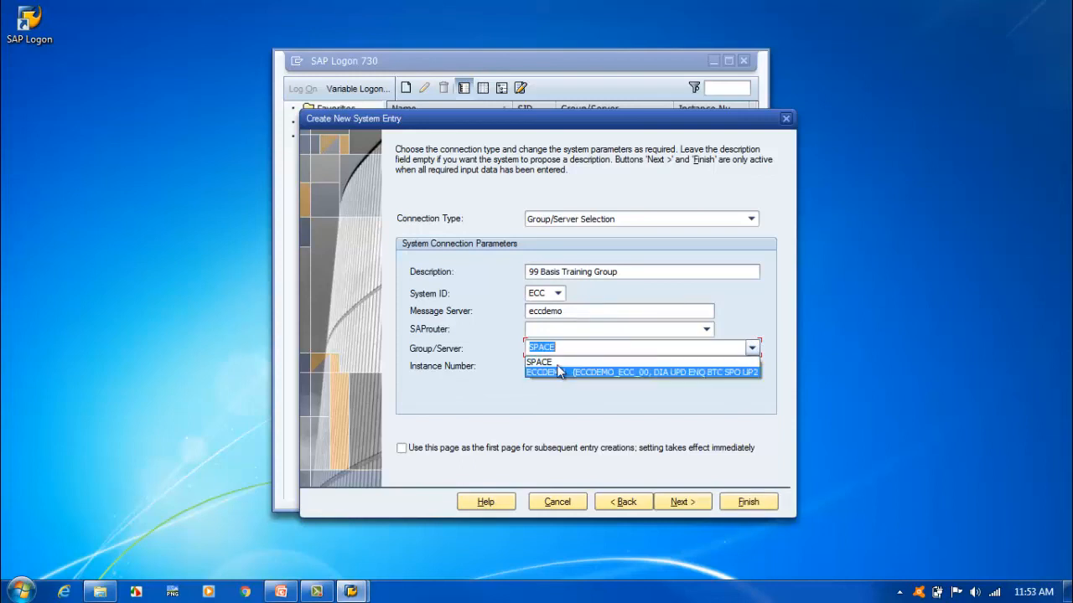
pyautogui.click(602, 396)
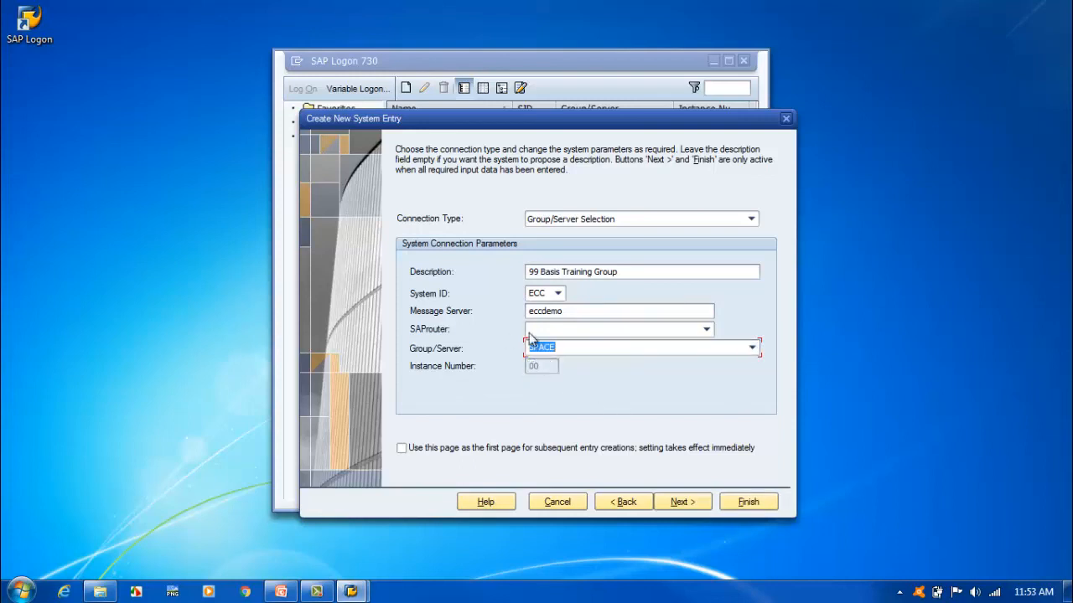
# - Save the logon group assignments in the CCMS: Maintain Logon Groups session
pyautogui.moveTo(352, 592)
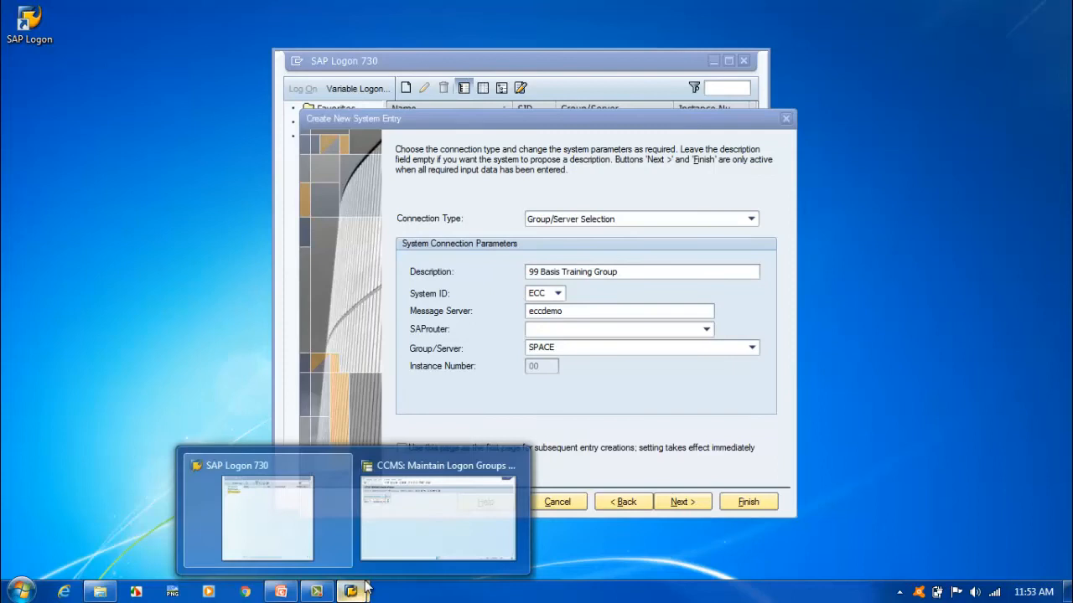
pyautogui.click(476, 515)
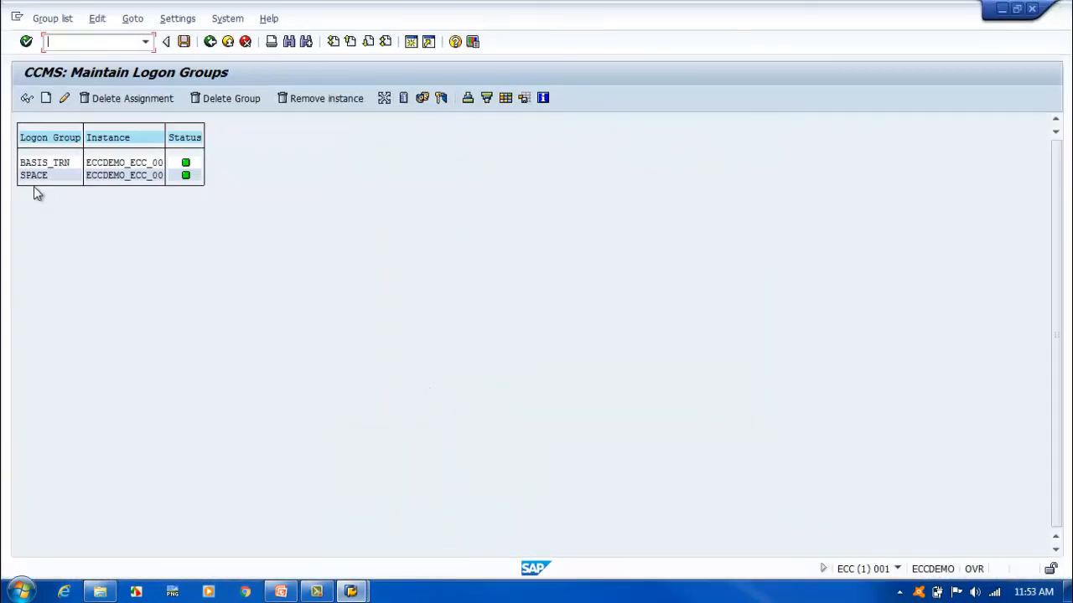
pyautogui.click(184, 43)
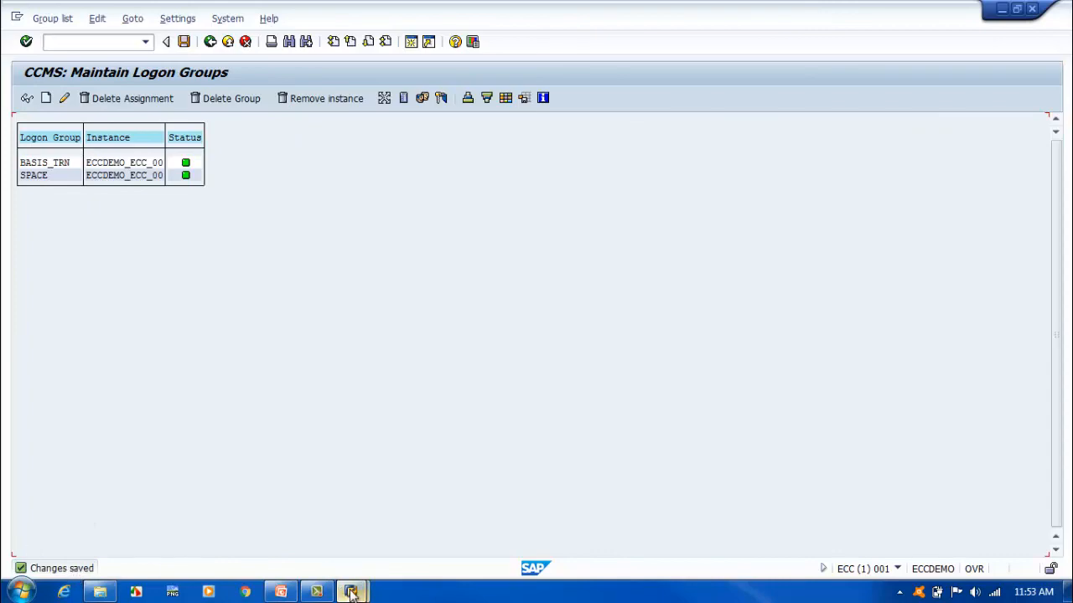
# - Return to the new system entry in SAP Logon and re-enter message server eccdemo to reload its group list
pyautogui.moveTo(352, 592)
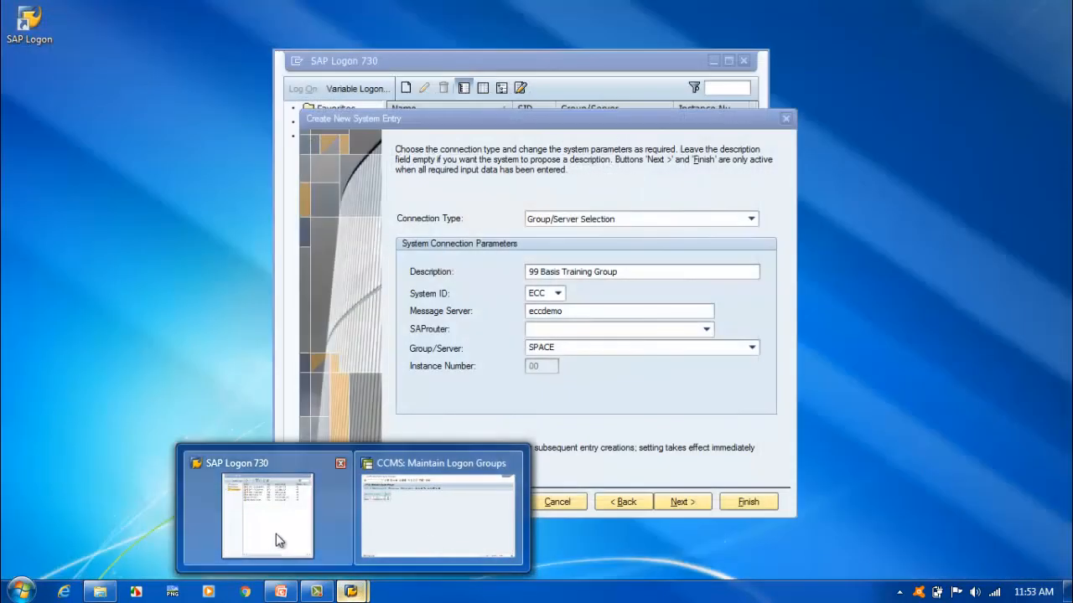
pyautogui.click(278, 539)
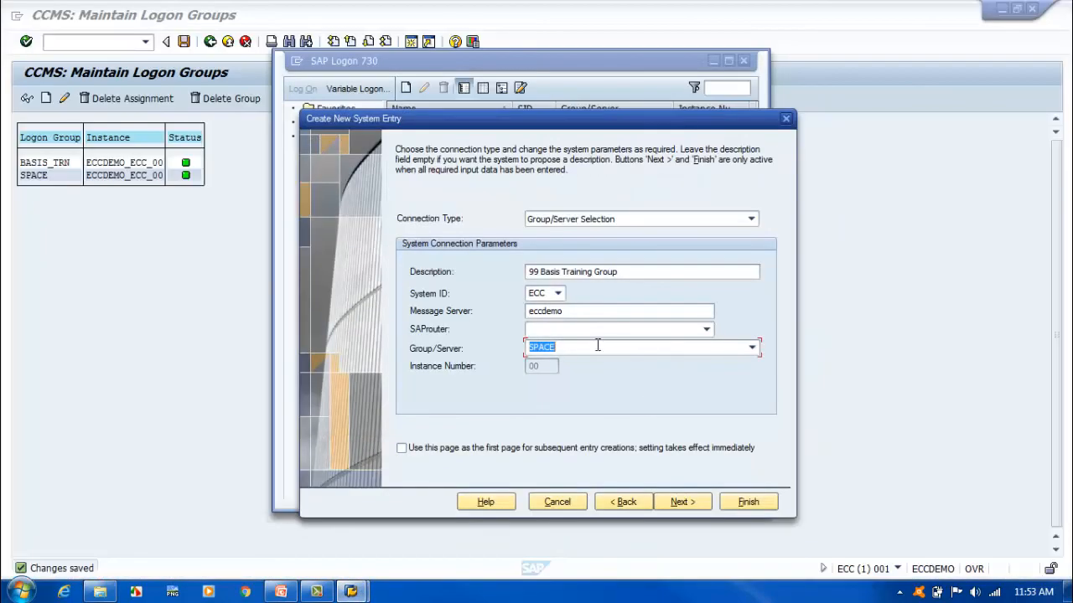
pyautogui.doubleClick(587, 313)
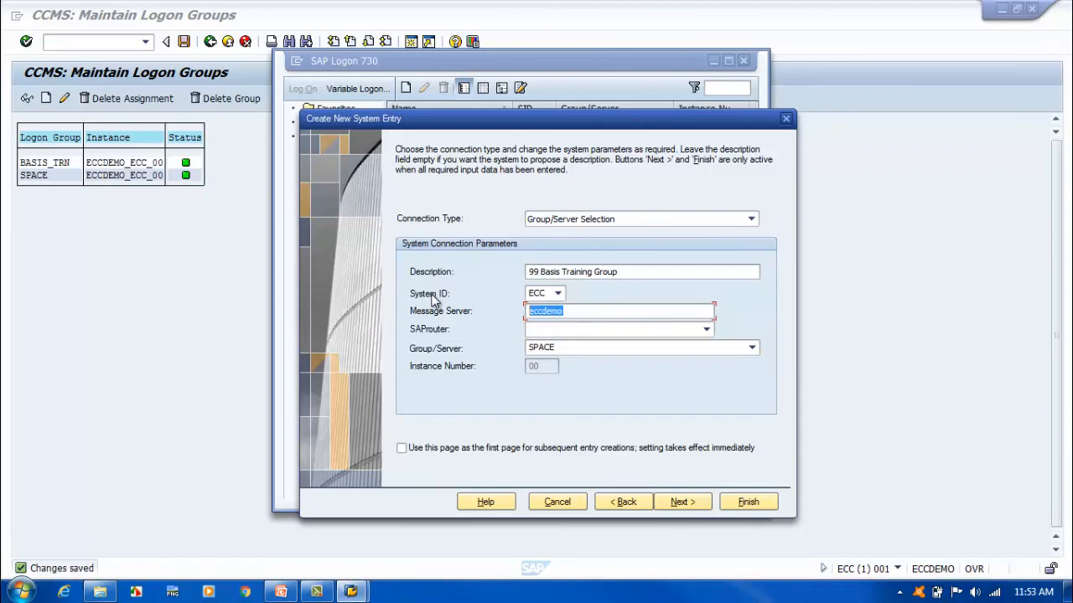
pyautogui.press('Delete')
pyautogui.write('eccdemo')
pyautogui.press('Return')
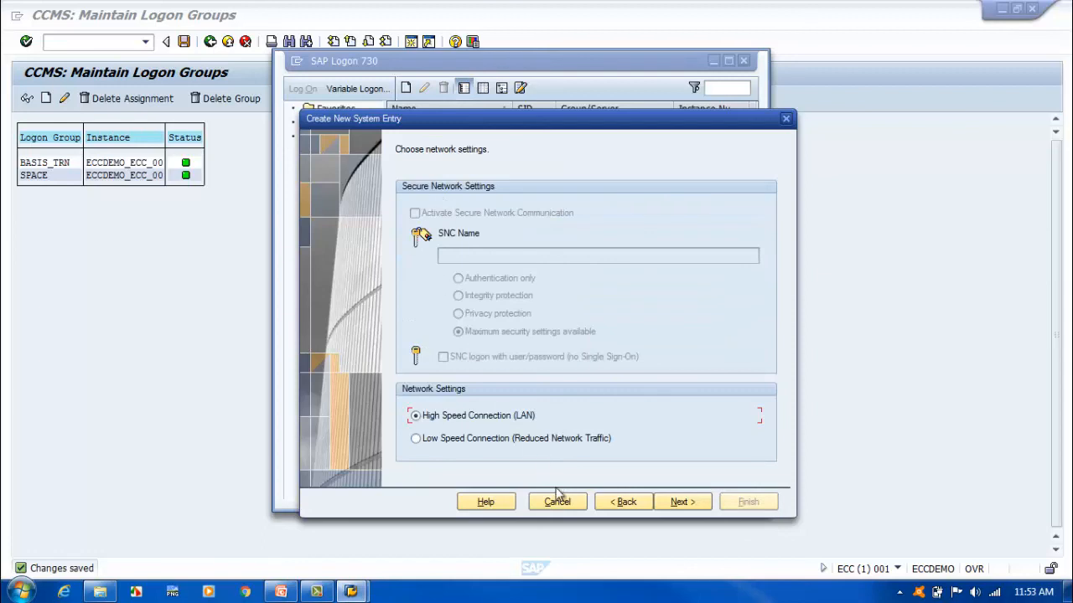
pyautogui.click(618, 501)
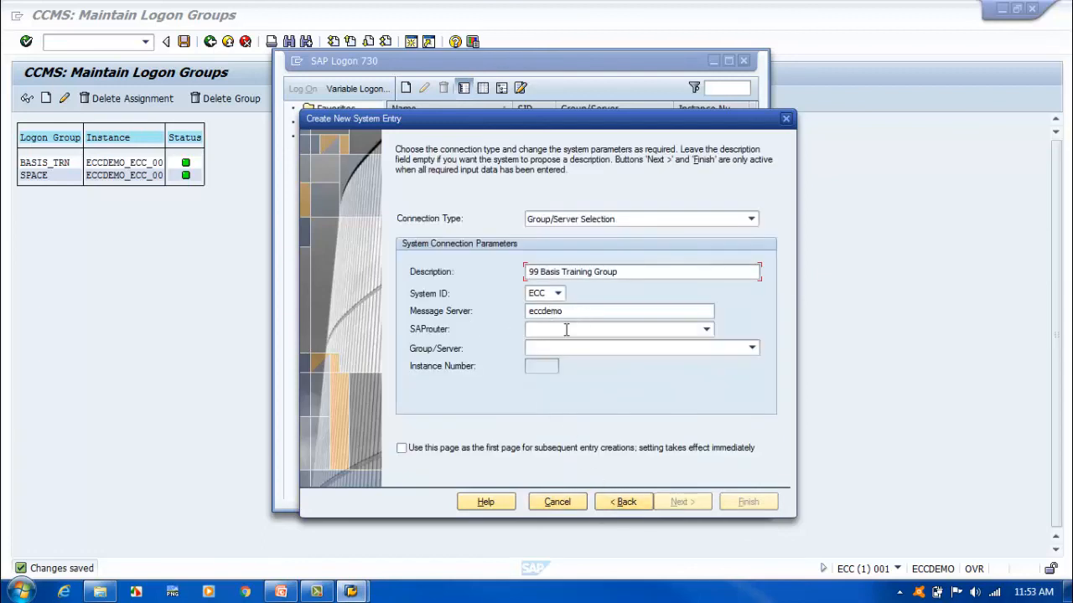
# - Choose logon group BASIS_TRN for the new system entry and finish creating it
pyautogui.click(570, 345)
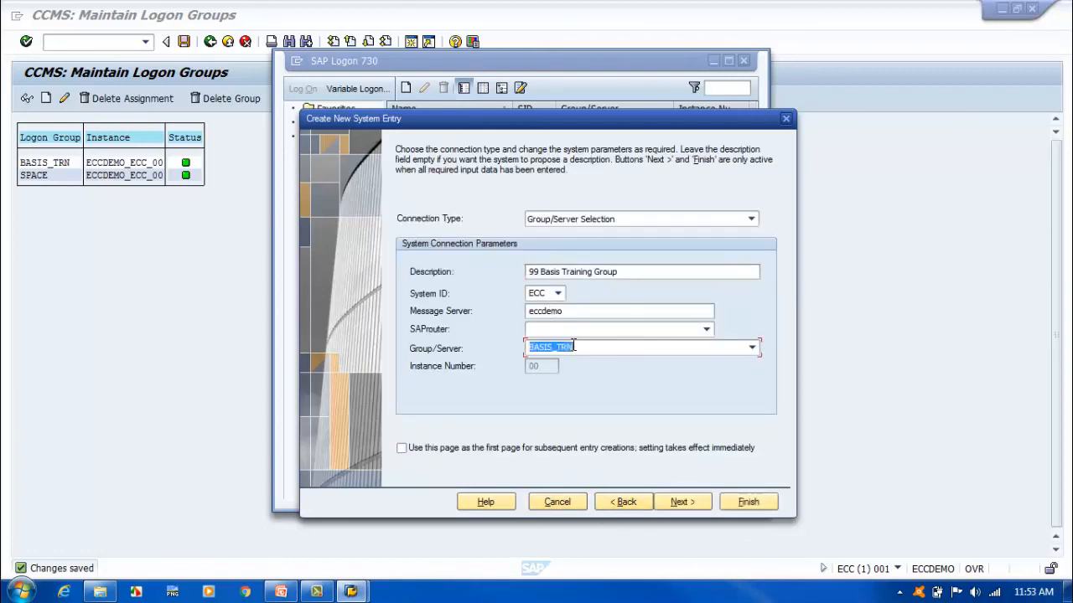
pyautogui.click(752, 346)
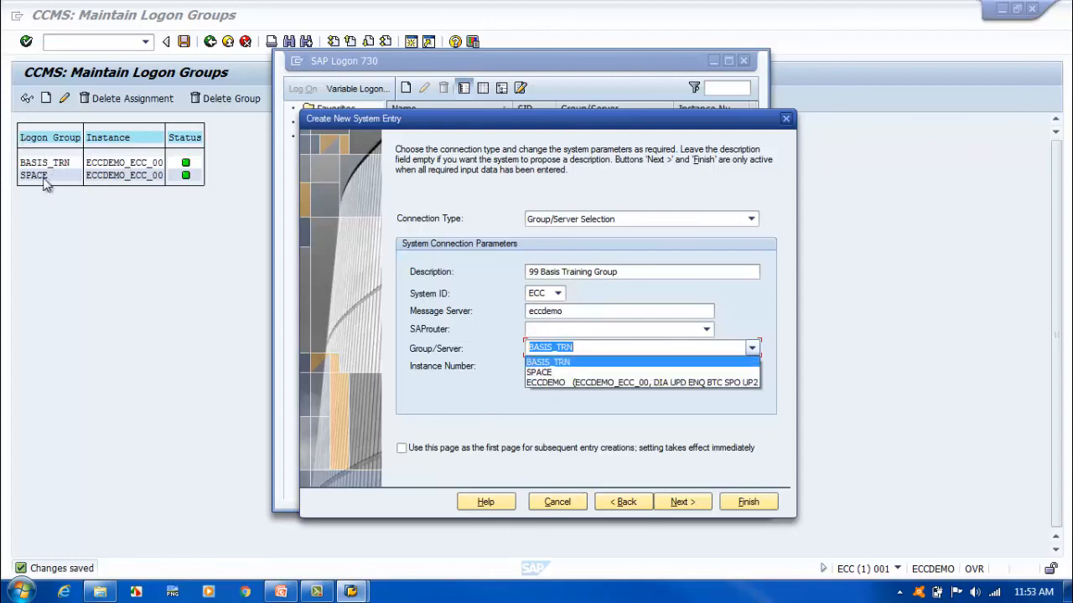
pyautogui.click(567, 362)
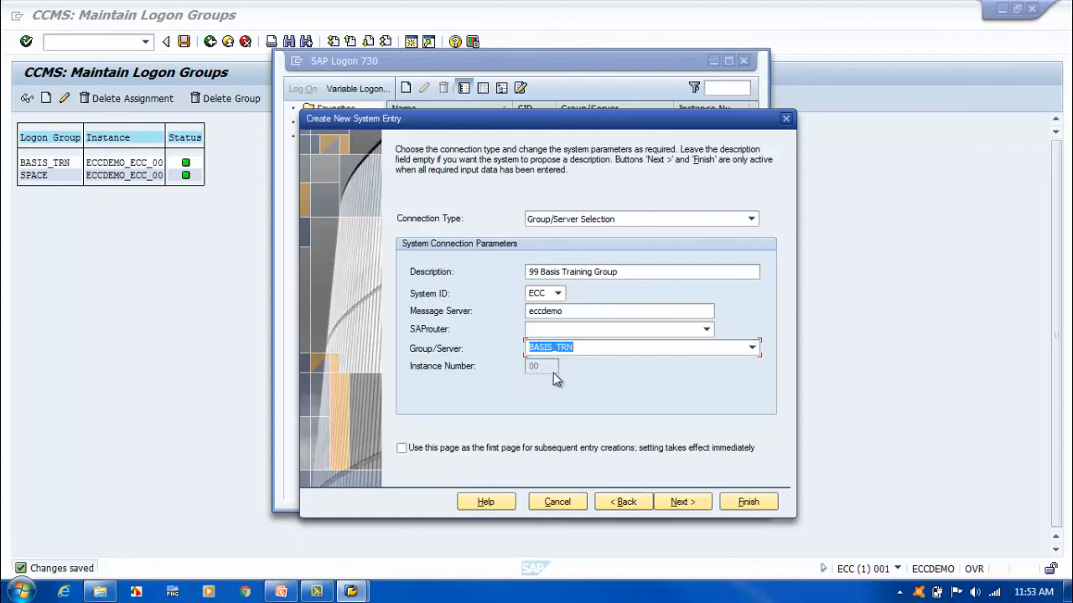
pyautogui.click(742, 503)
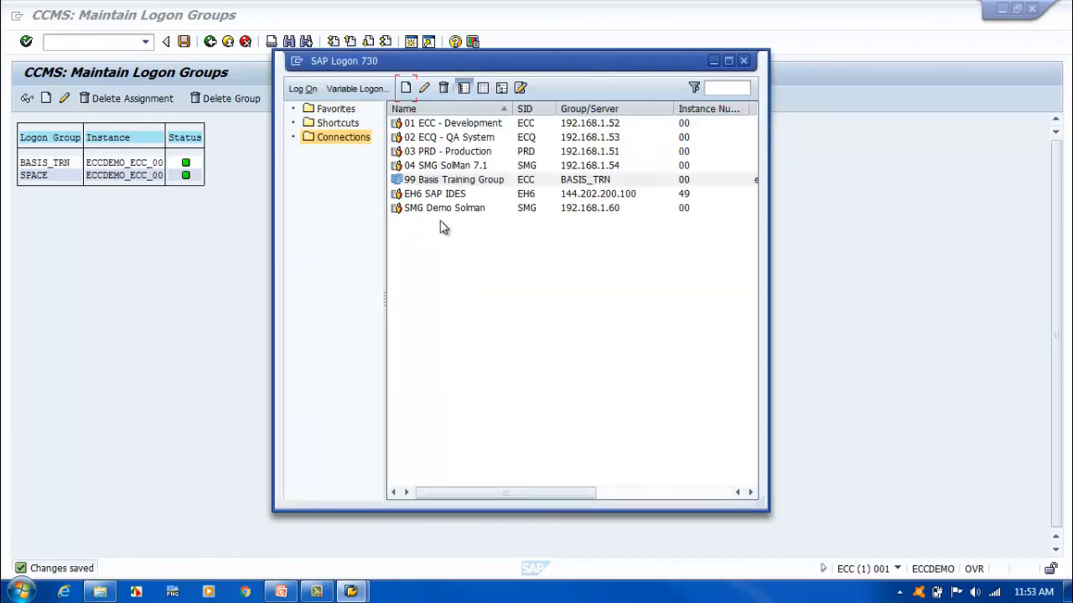
# - Log on through the 99 Basis Training Group entry with the user name and account password, continuing without ending any other logons
pyautogui.click(436, 193)
pyautogui.doubleClick(440, 180)
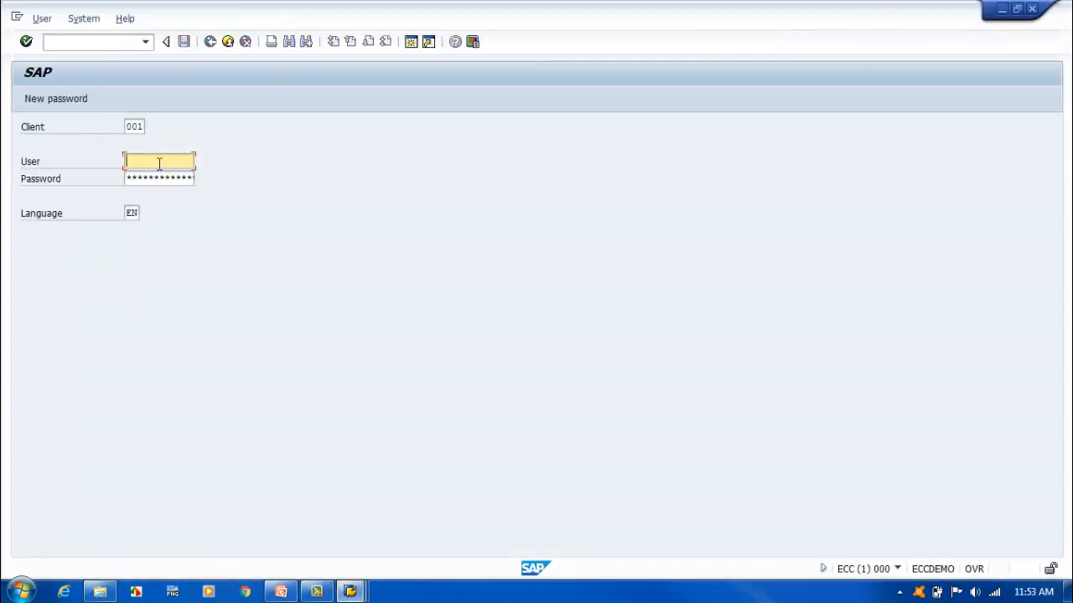
pyautogui.write('tr')
pyautogui.write('aining')
pyautogui.press('BackSpace')
pyautogui.press('BackSpace')
pyautogui.write('er01')
pyautogui.press('Tab')
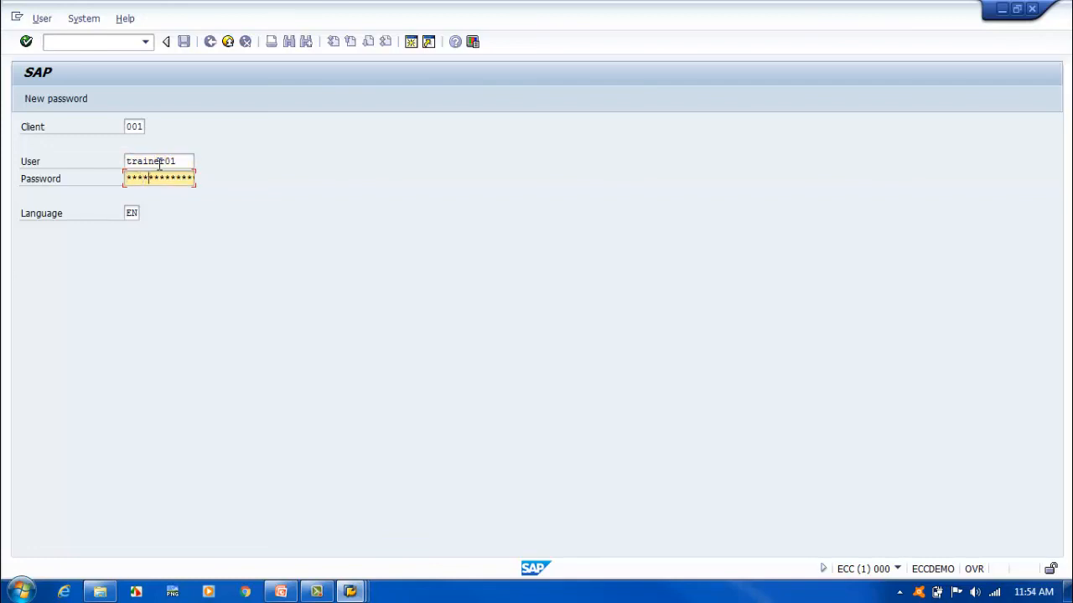
pyautogui.press('Return')
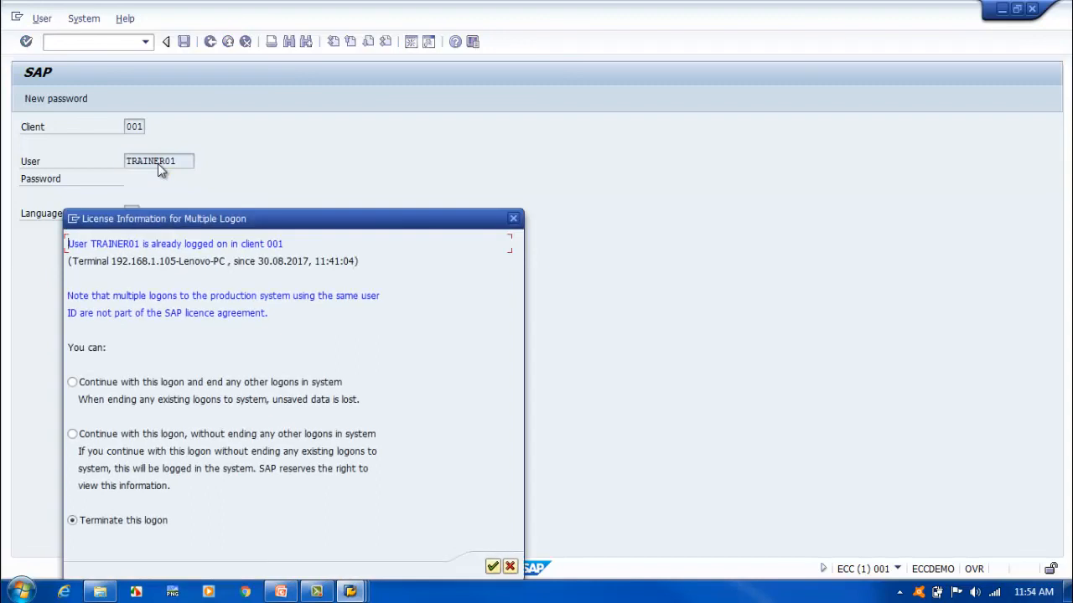
pyautogui.click(148, 436)
pyautogui.click(492, 567)
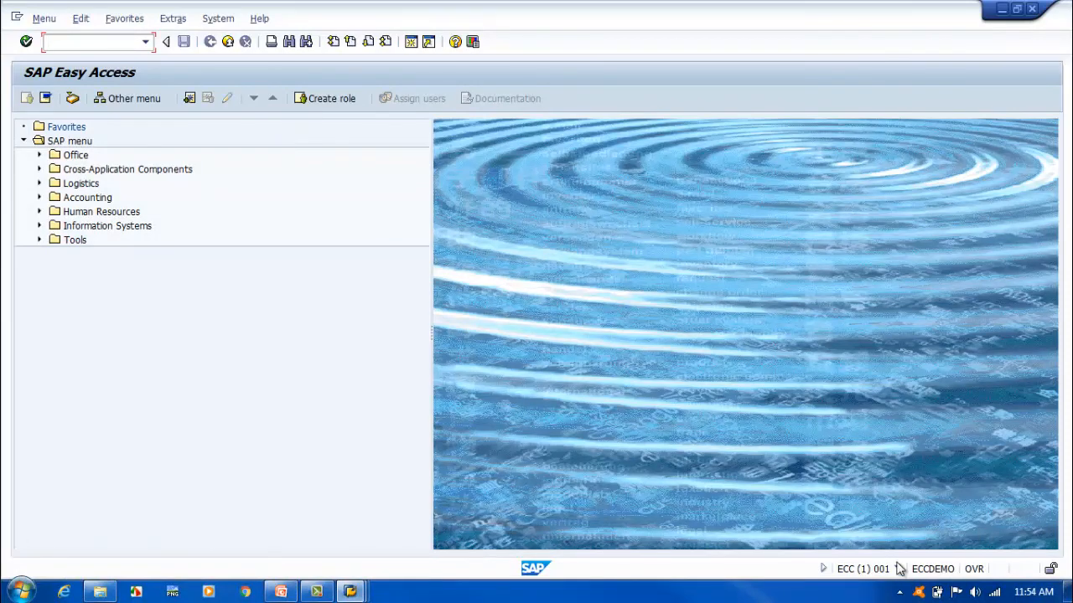
# - Log off the test session and leave logon group maintenance in the original SAP session
pyautogui.click(1032, 9)
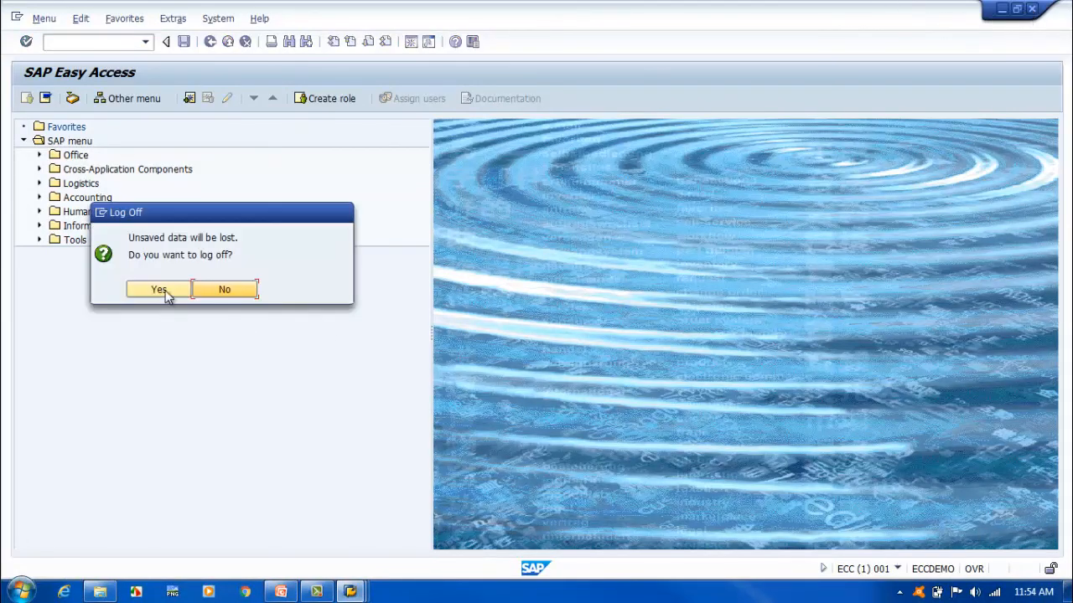
pyautogui.click(161, 290)
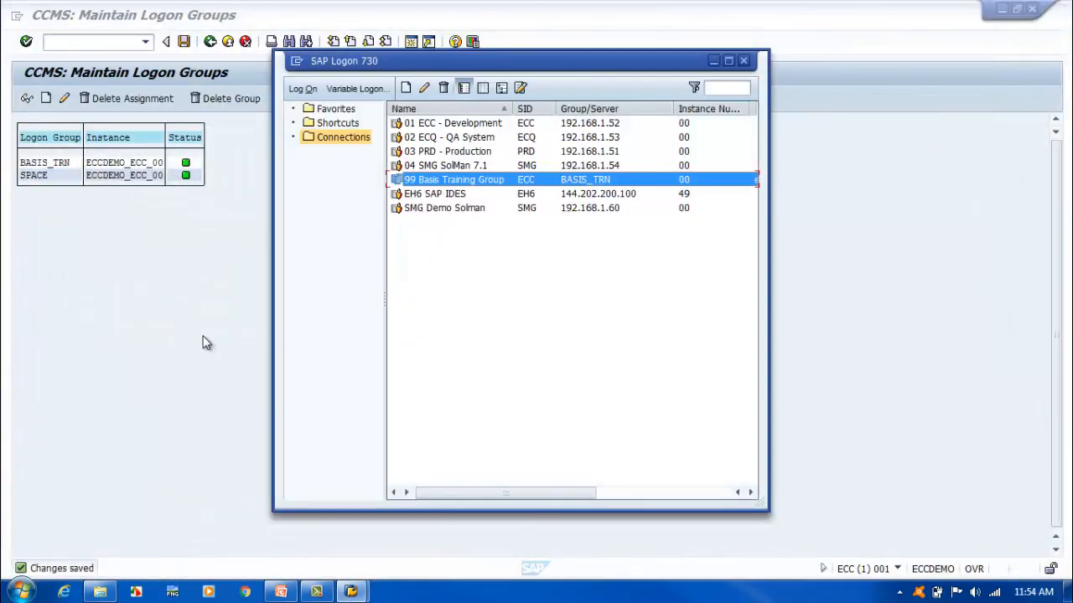
pyautogui.click(204, 342)
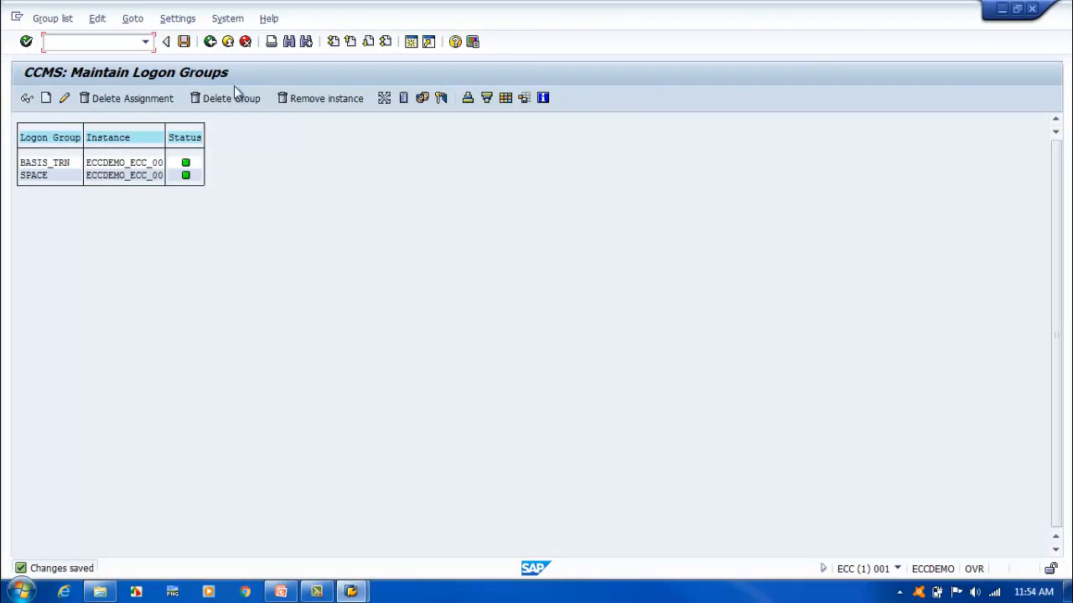
pyautogui.click(209, 42)
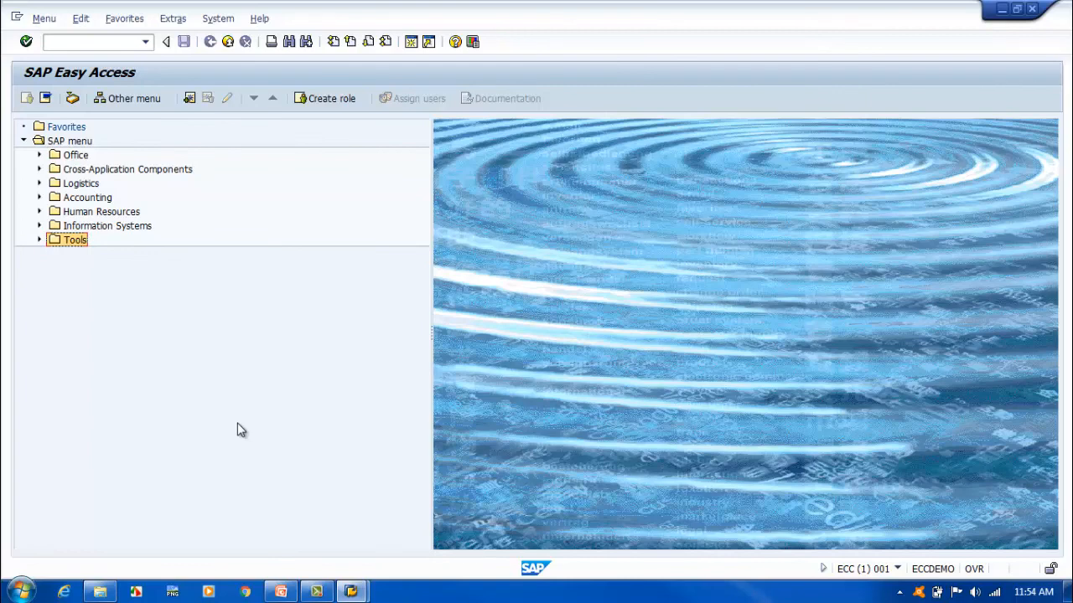
# - Switch to PowerPoint and present the Setting up logon group slide, advancing to the closing slide
pyautogui.click(281, 591)
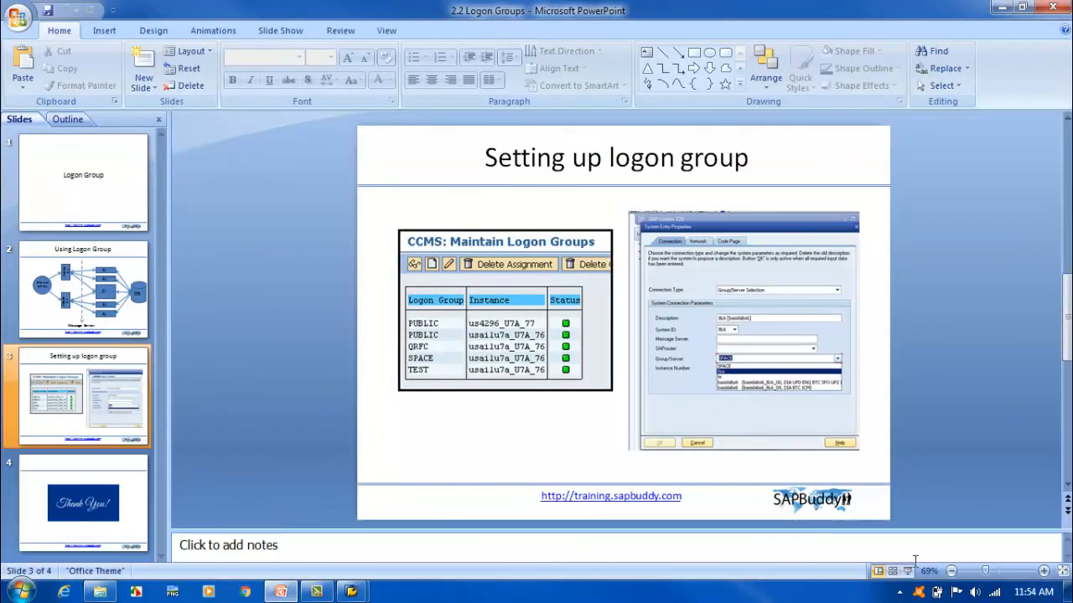
pyautogui.click(908, 571)
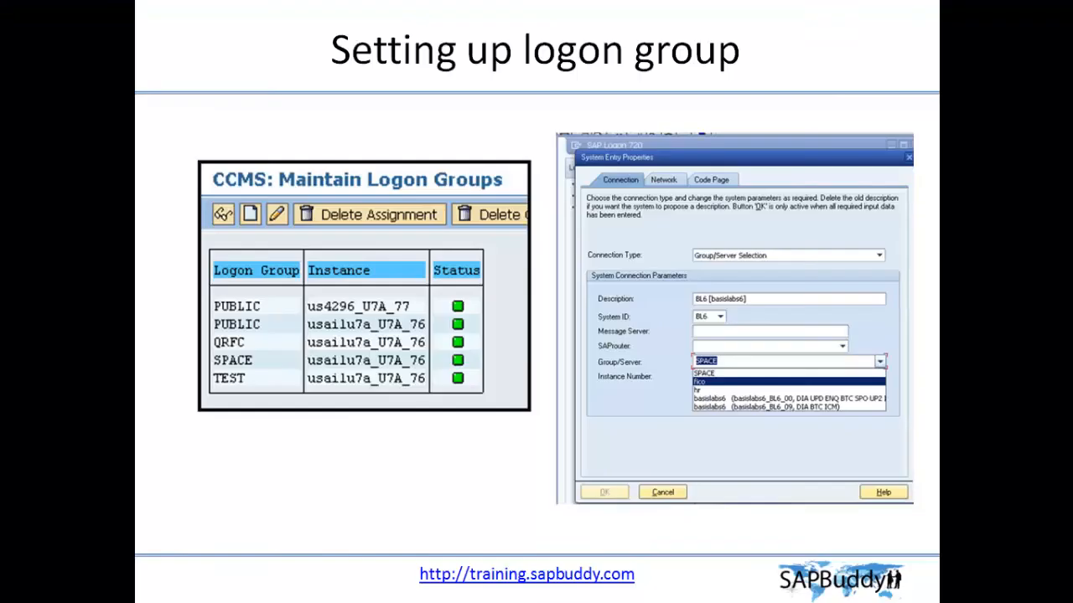
pyautogui.click(410, 521)
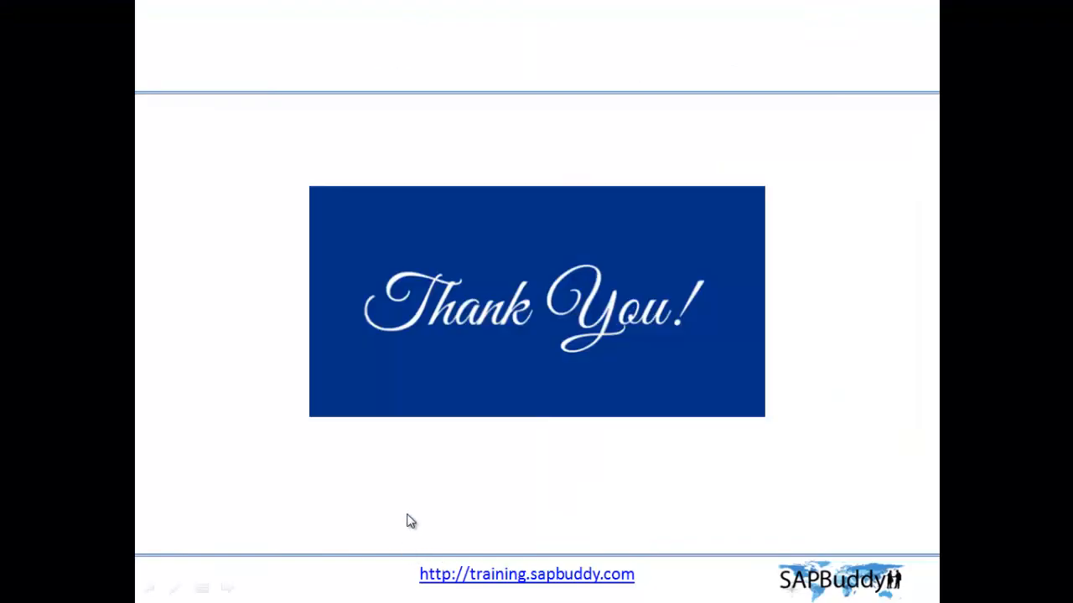